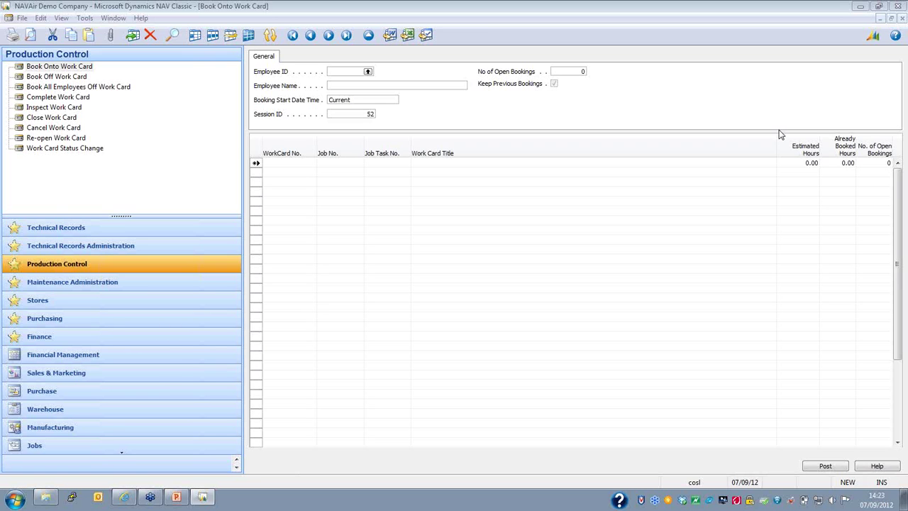
Step: Book employee 001 onto work card MWCRD00567 and post the booking
left_click(367, 71)
left_click(367, 71)
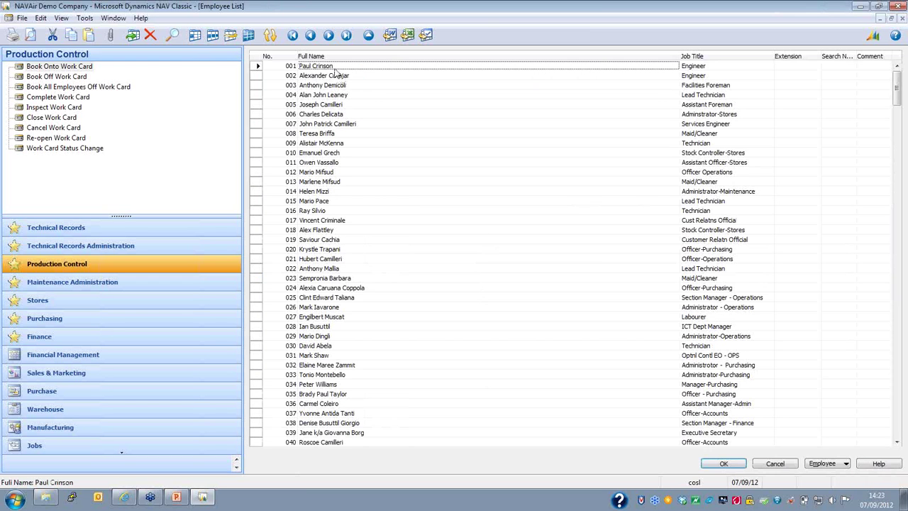
double_click(335, 68)
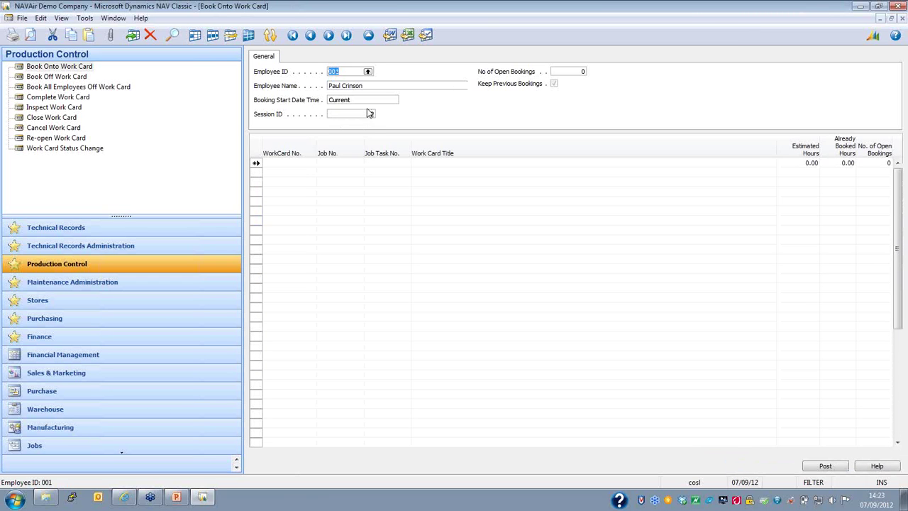
left_click(300, 162)
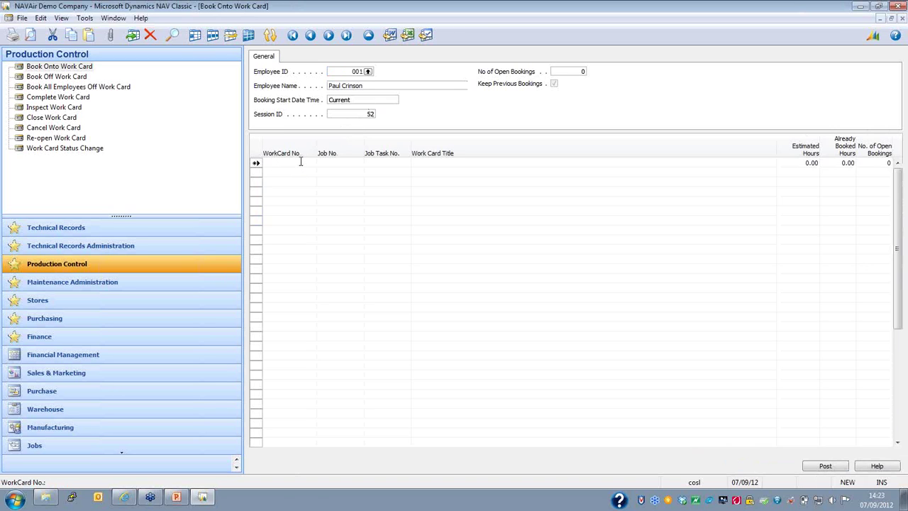
key("ctrl+v")
left_click(837, 467)
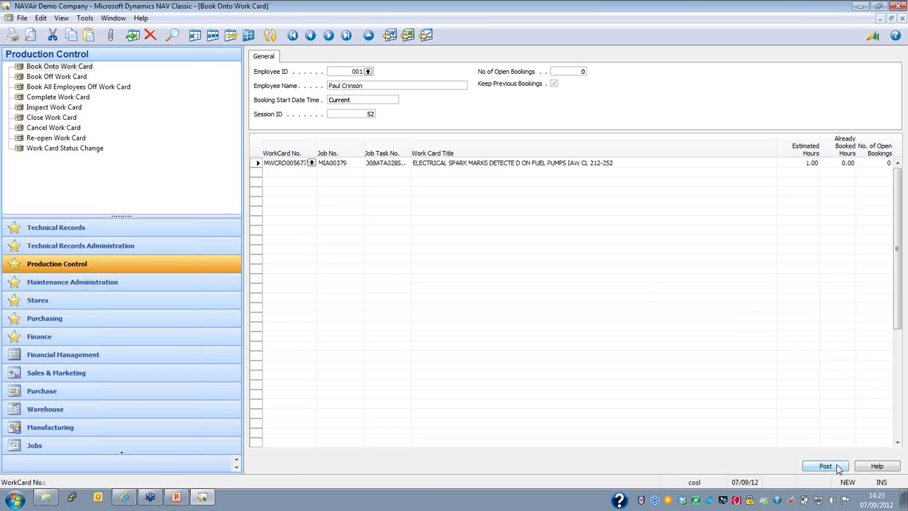
left_click(522, 291)
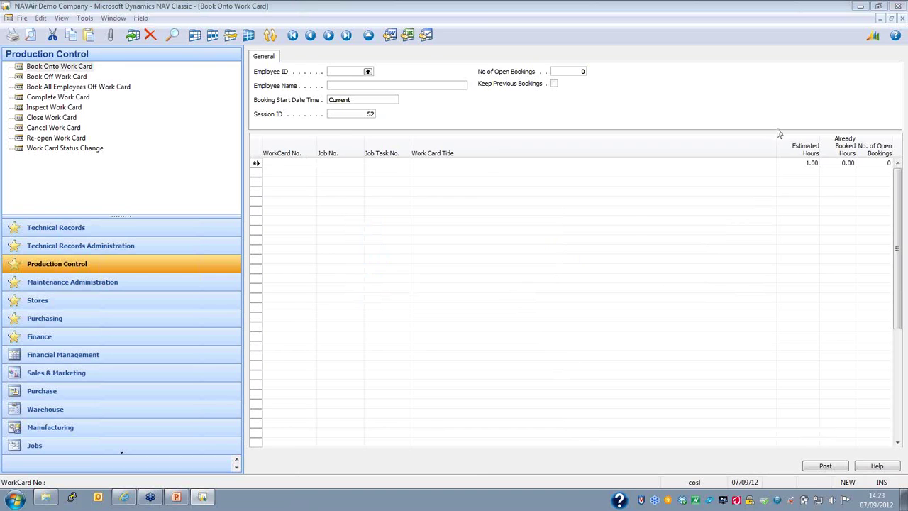
Step: Open the Spares List from the booked work card's Functions menu
key("Escape")
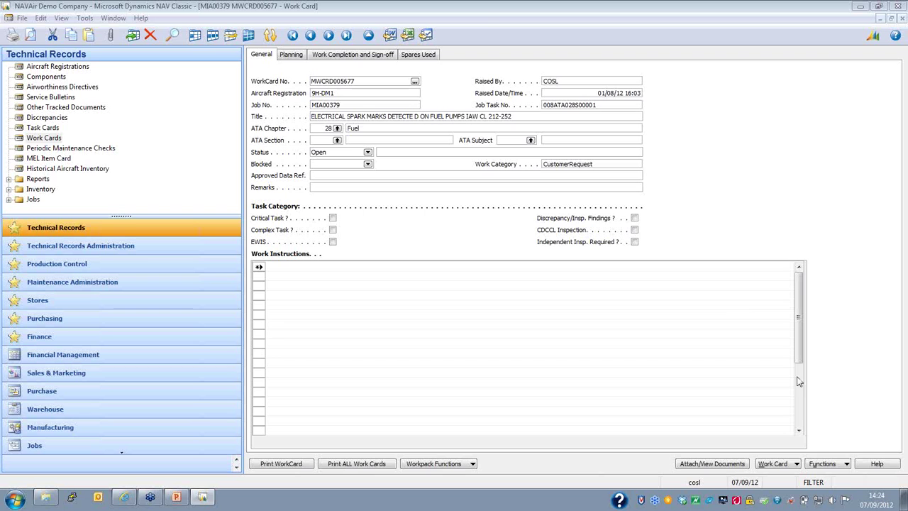
left_click(834, 466)
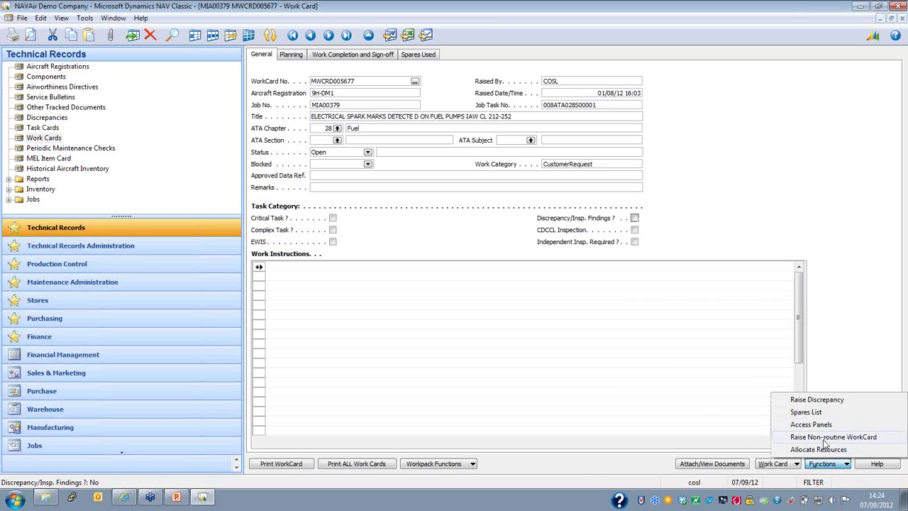
left_click(806, 412)
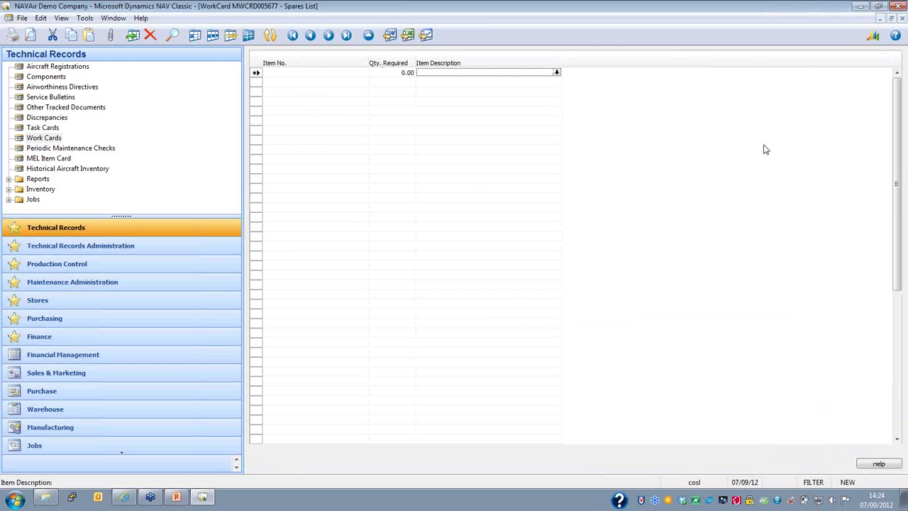
Step: Add item 00-11576-01 PLATE TOP as a spare line, then close the Spares List
left_click(339, 72)
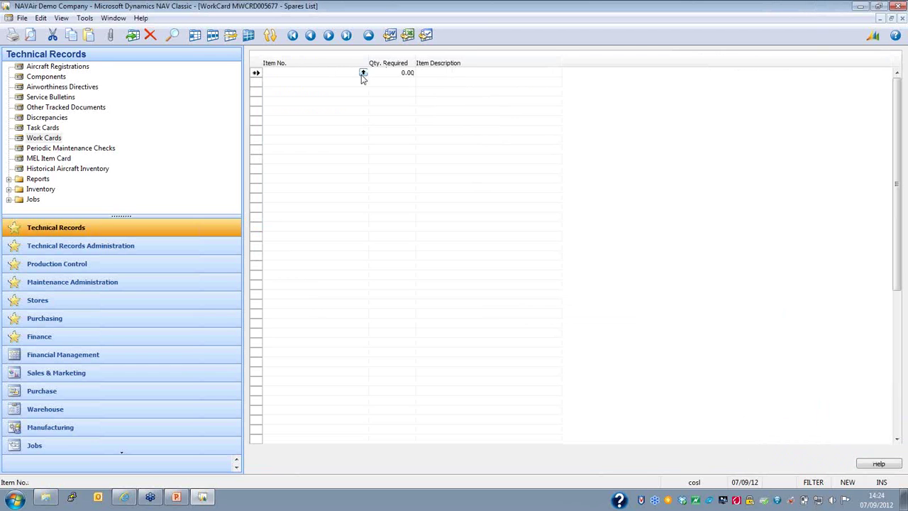
left_click(363, 73)
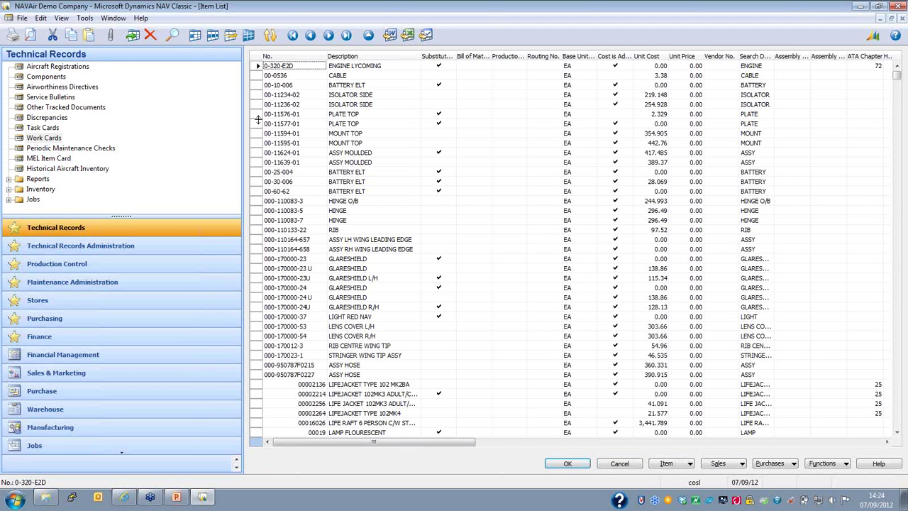
left_click(256, 114)
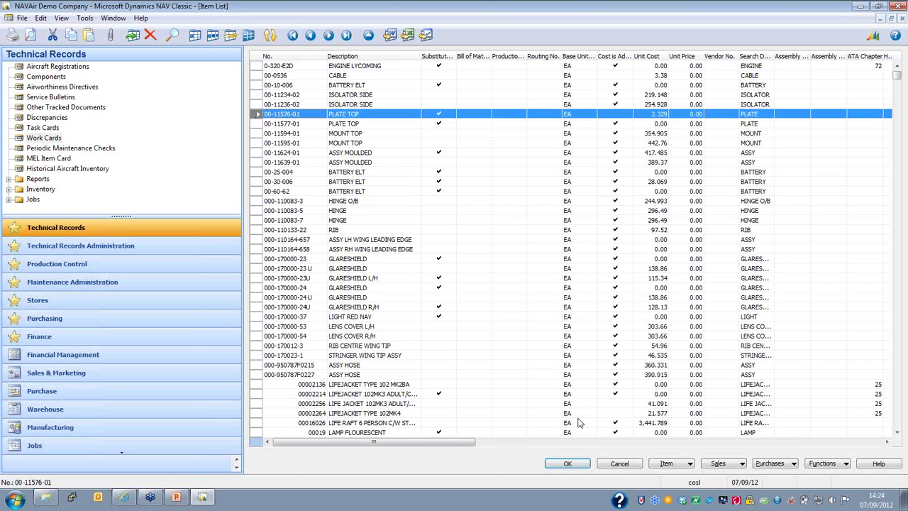
left_click(576, 465)
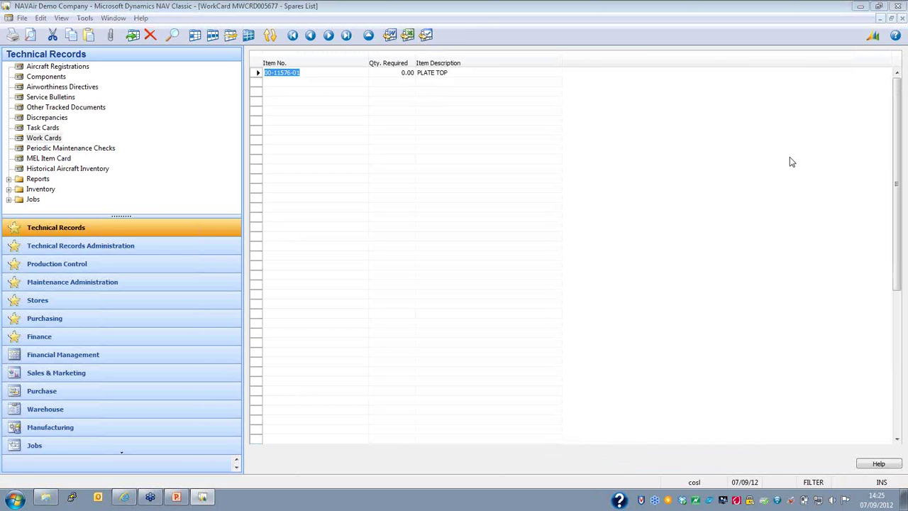
left_click(628, 255)
key("Escape")
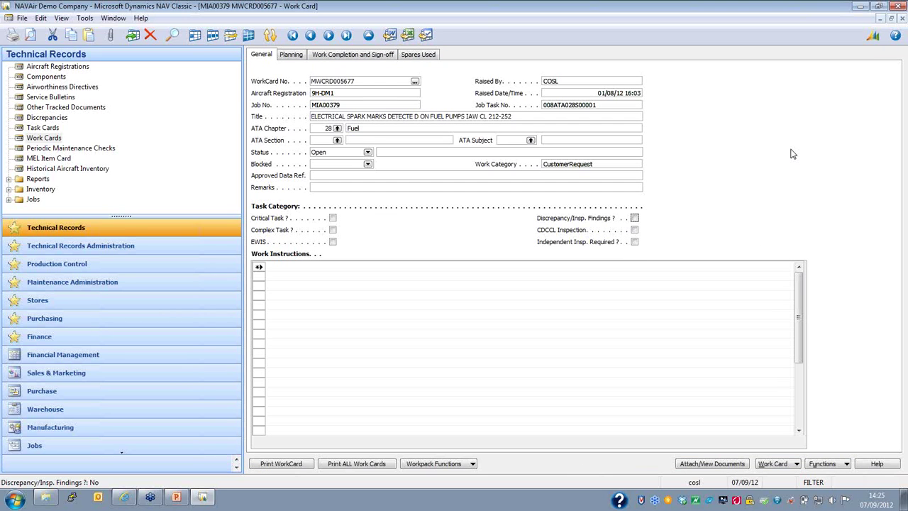
Step: Open aircraft registration 9H-DM1 and start a Component Install / Remove record
left_click(784, 158)
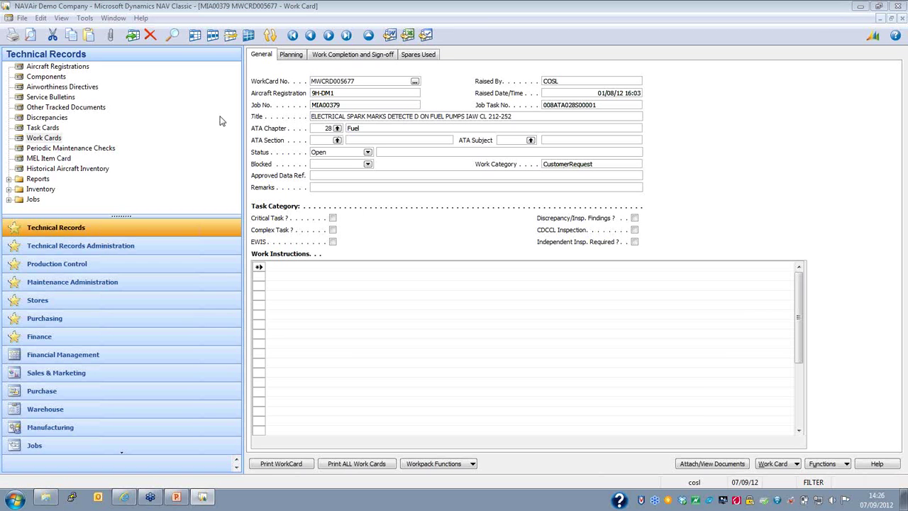
left_click(71, 68)
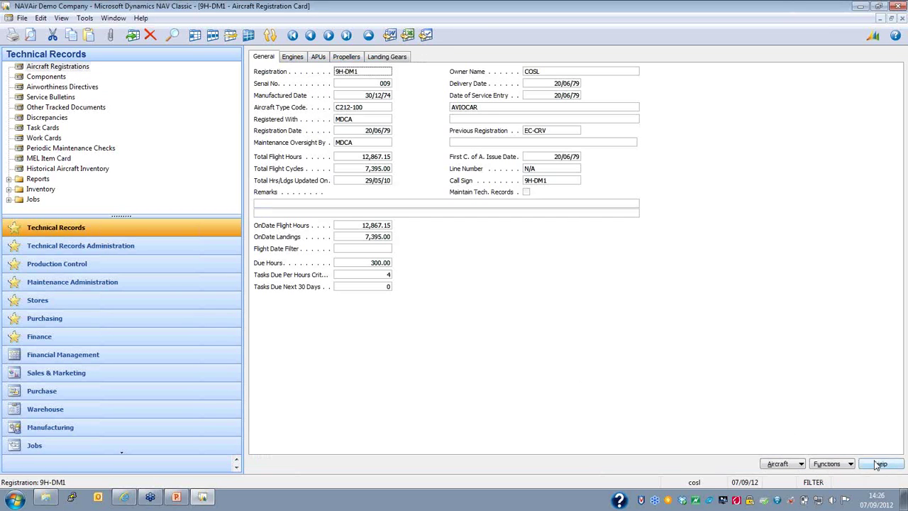
left_click(840, 468)
mouse_move(817, 402)
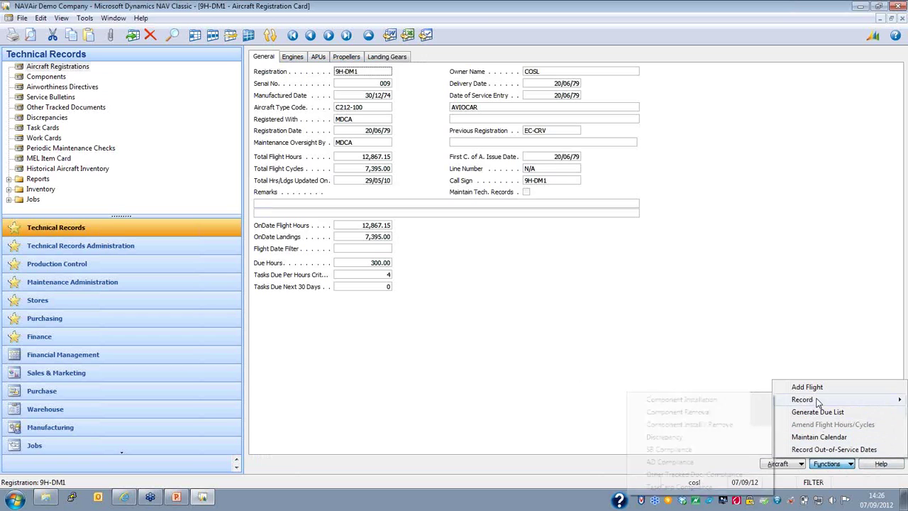
left_click(736, 425)
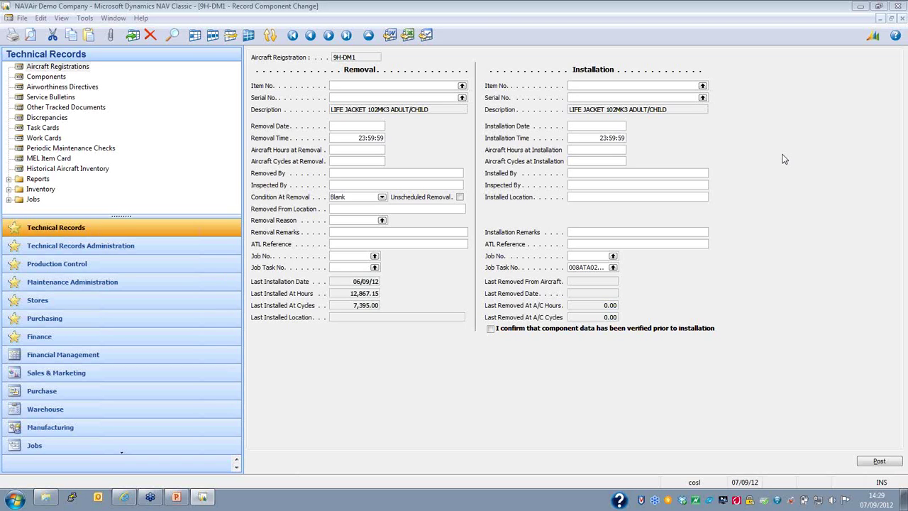
Step: Choose life jacket 00002256 as the removal item
left_click(462, 85)
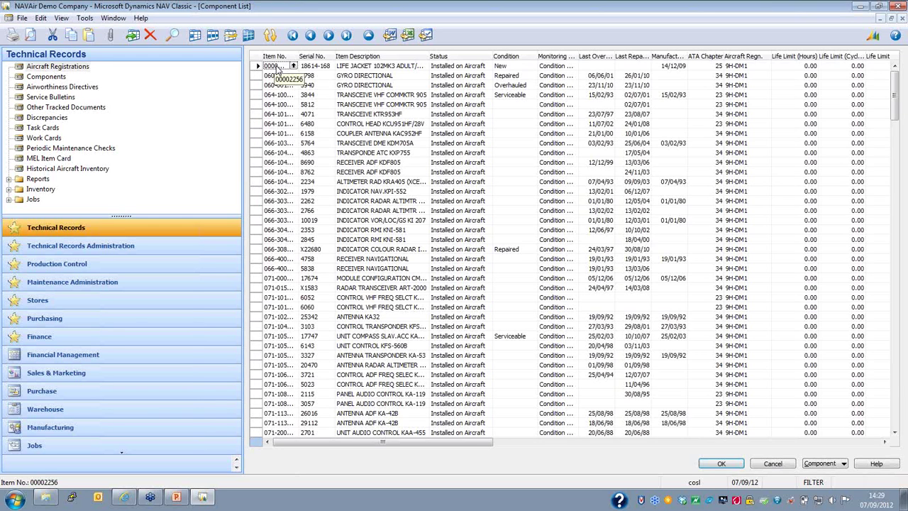
double_click(278, 66)
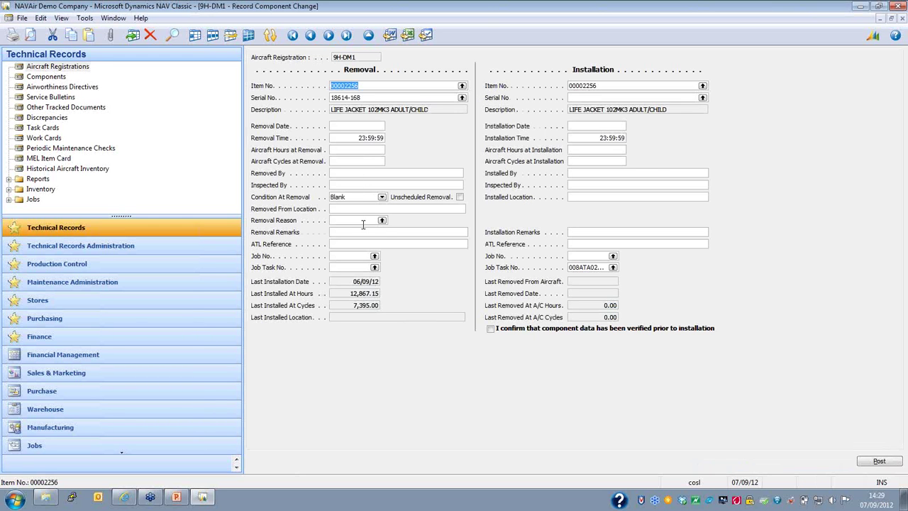
left_click(764, 160)
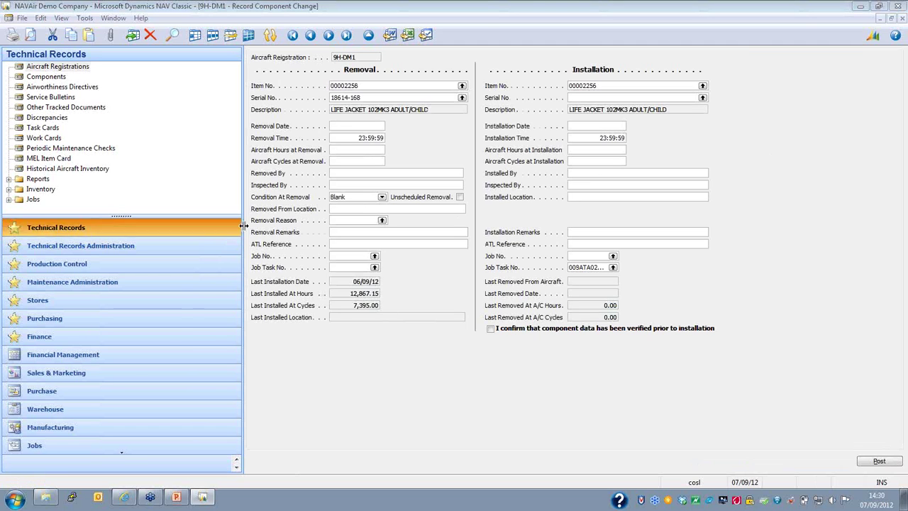
Step: Charge the removal to job MIA00379, task 008ATA028S00001 (electrical spark marks)
left_click(345, 255)
type("MIA00379")
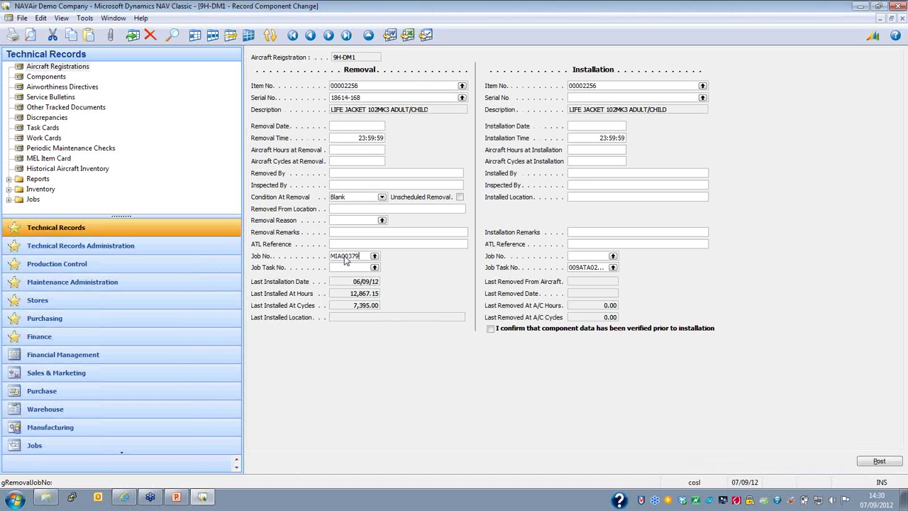
left_click(375, 268)
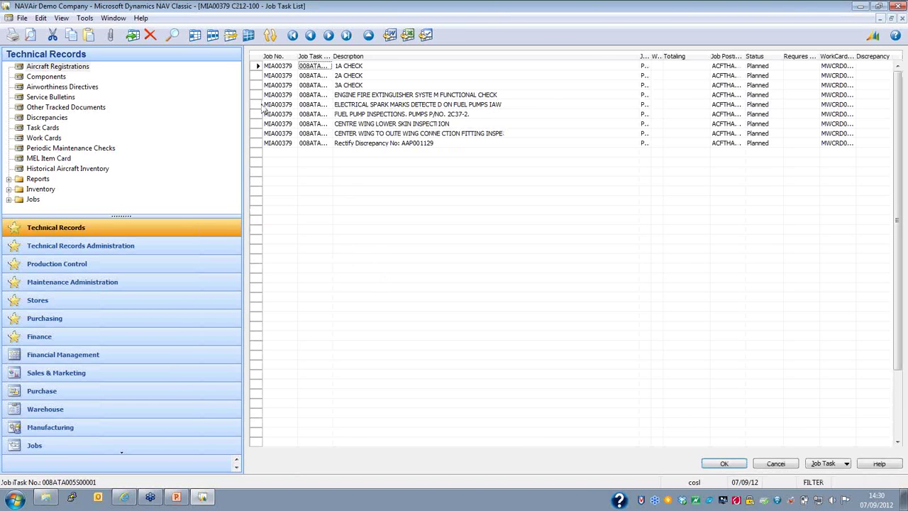
left_click(260, 104)
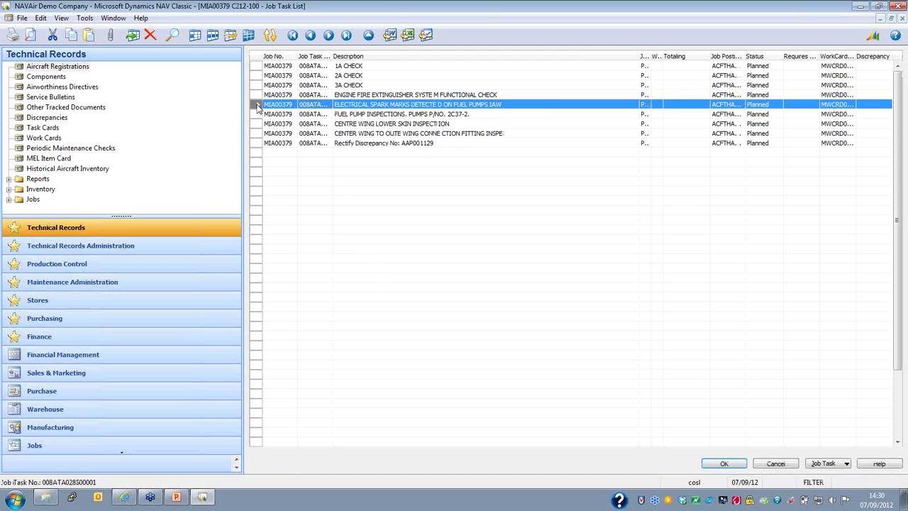
left_click(724, 463)
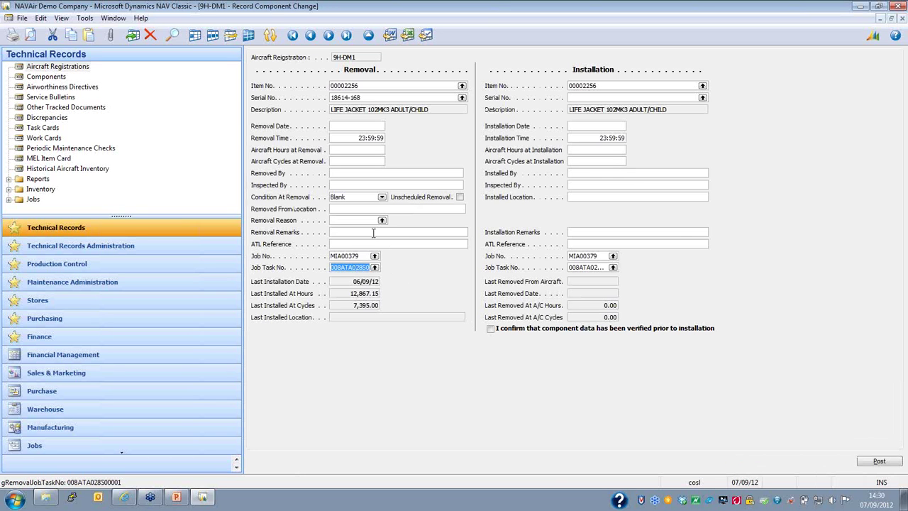
left_click(372, 126)
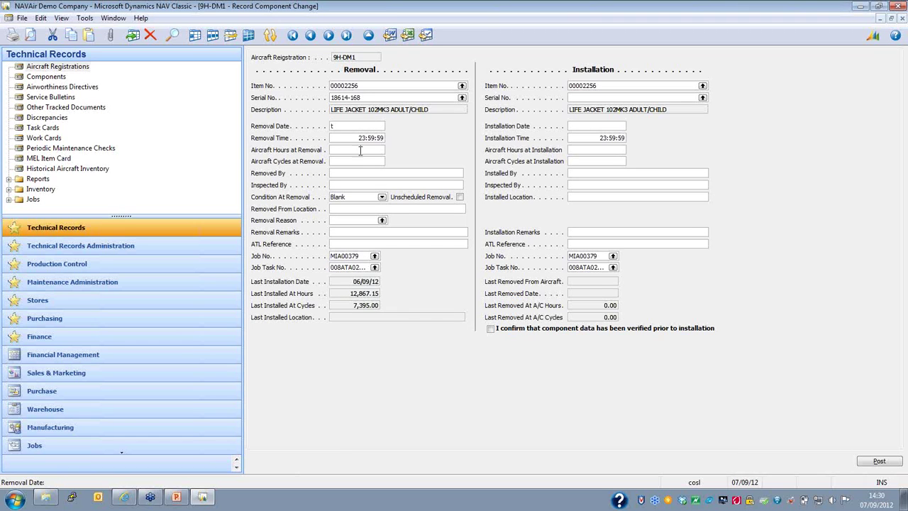
Step: Set removal date to today, condition Unserviceable, location RH and reason DAM
key("Tab")
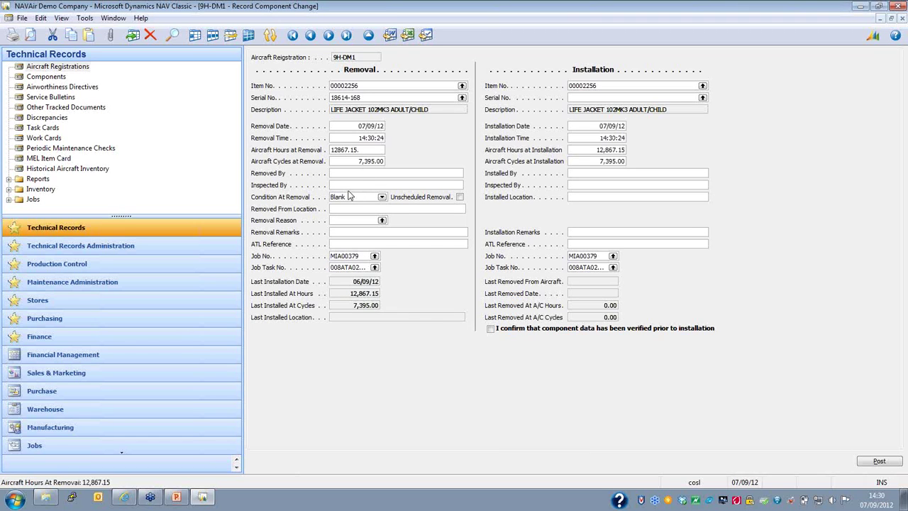
left_click(382, 197)
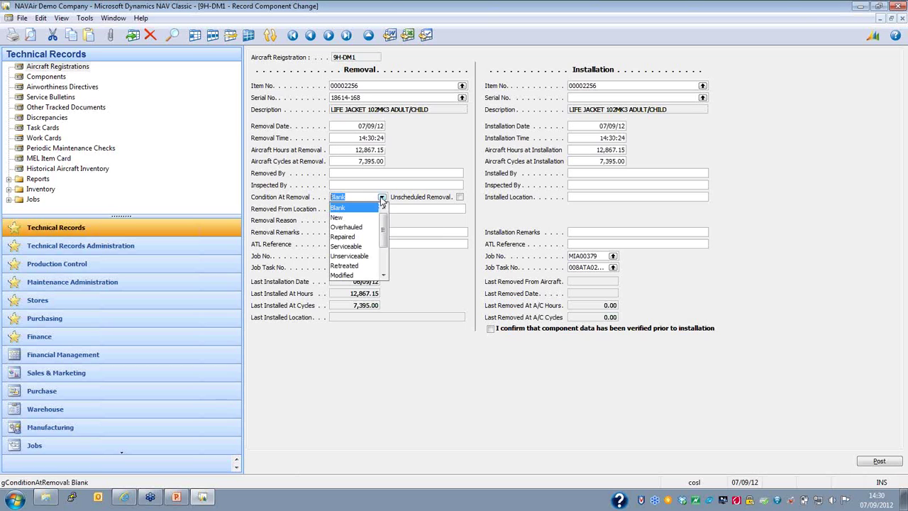
left_click(356, 256)
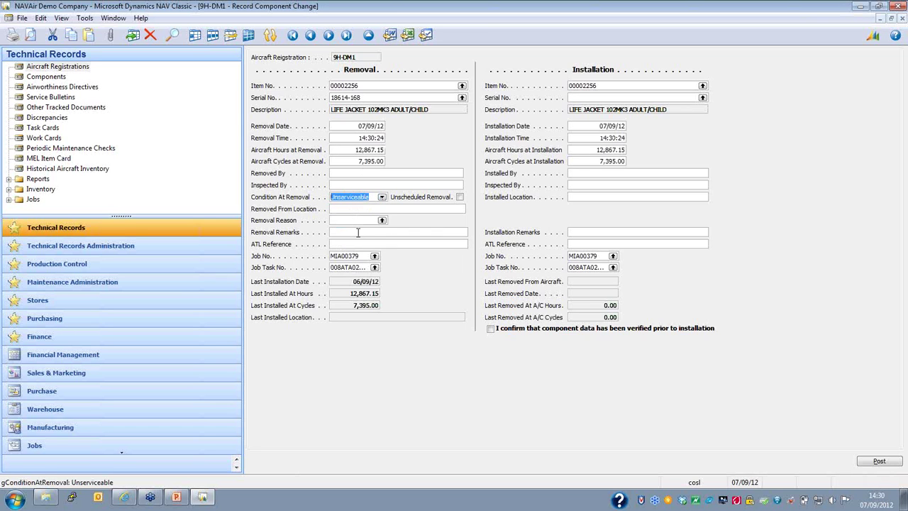
left_click(357, 209)
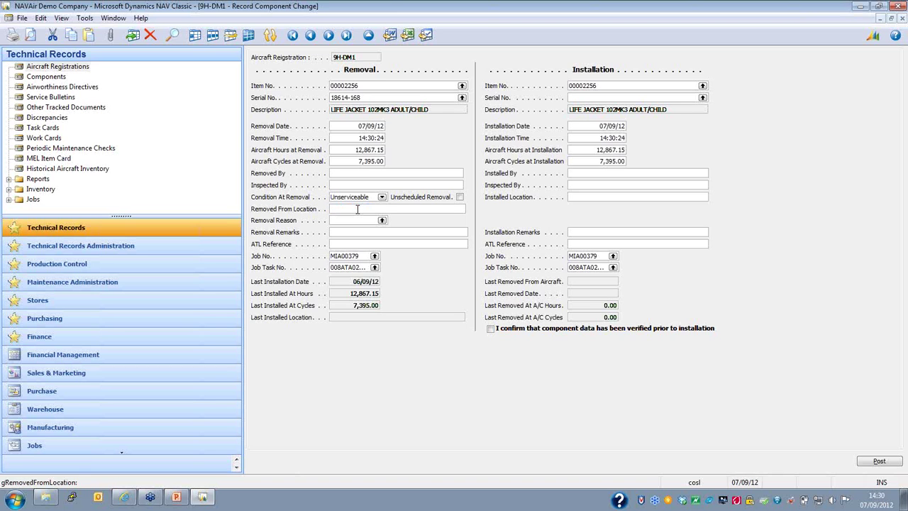
type("rh")
left_click(382, 220)
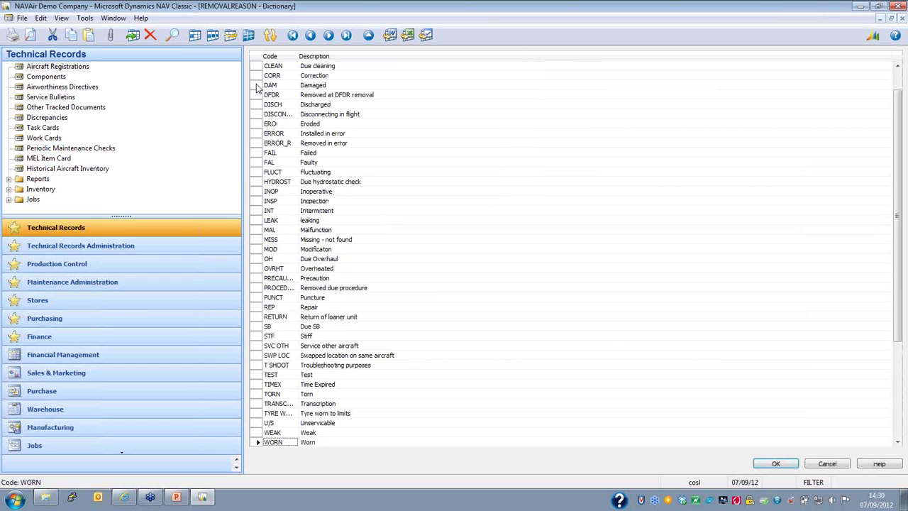
left_click(255, 84)
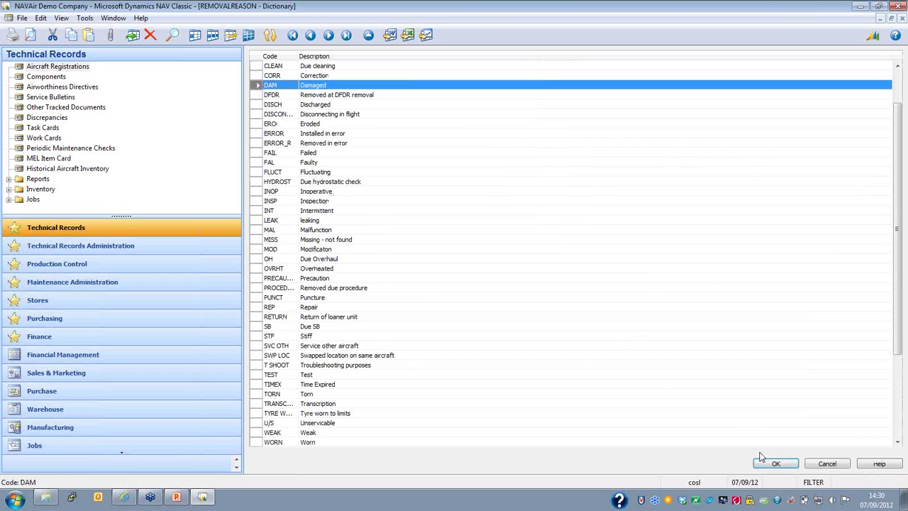
left_click(780, 461)
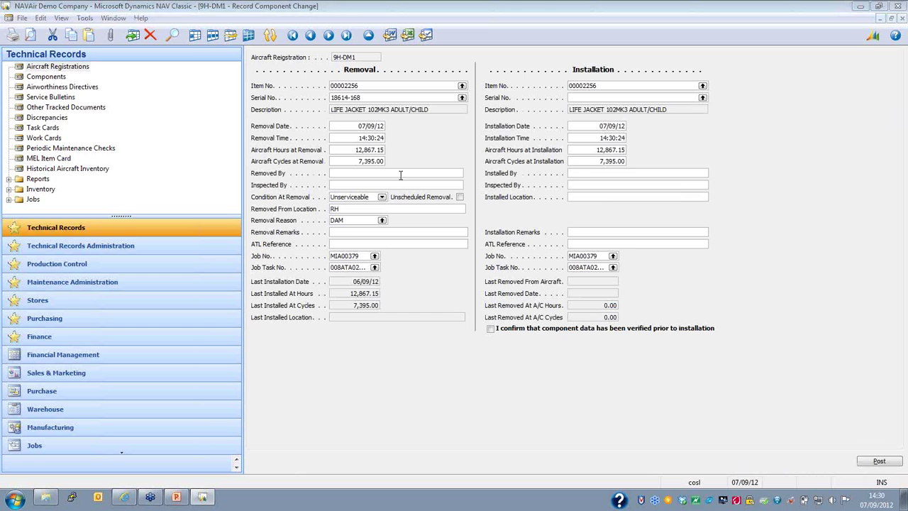
Step: Enter the names of the person who removed and who inspected the part
left_click(366, 172)
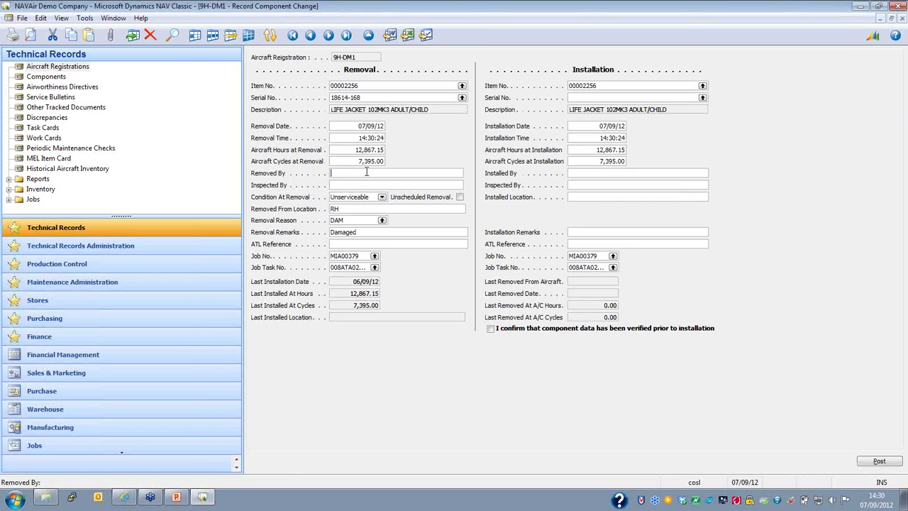
left_click(357, 184)
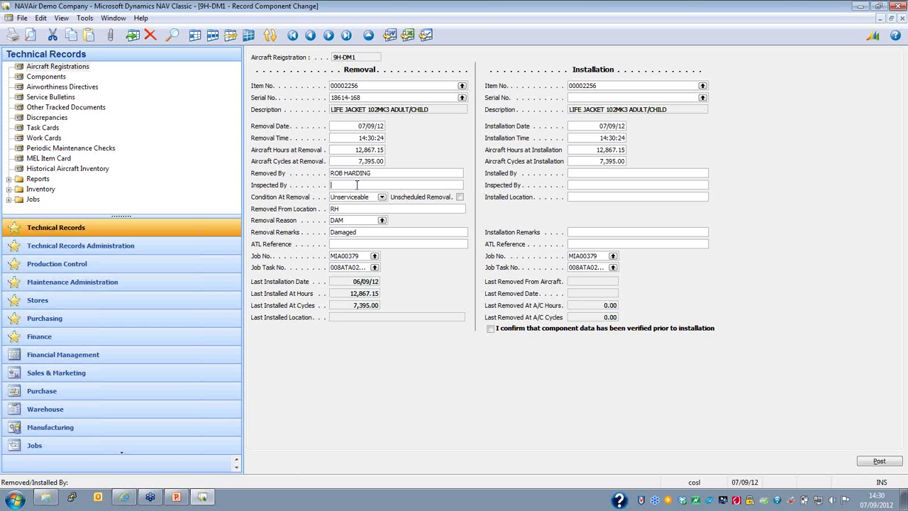
left_click(365, 245)
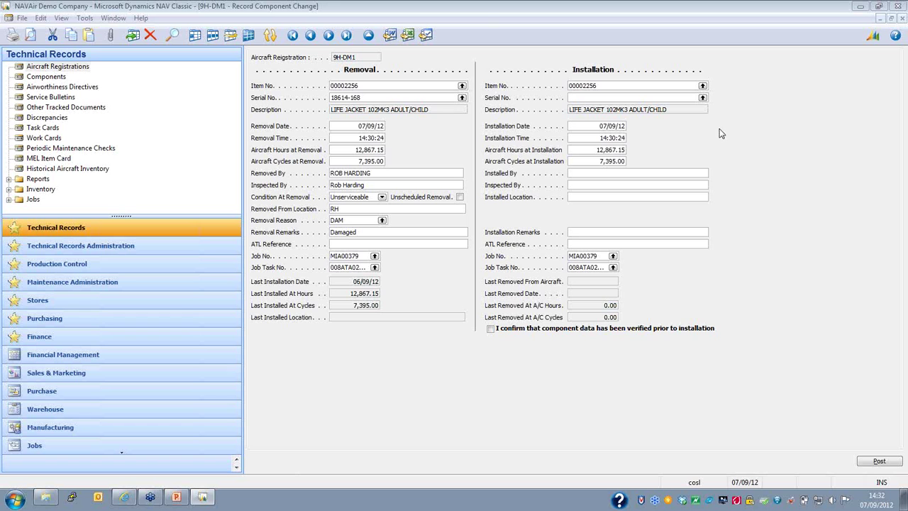
Step: Select serial 18614-173 from the Component List as the installed life jacket
left_click(703, 98)
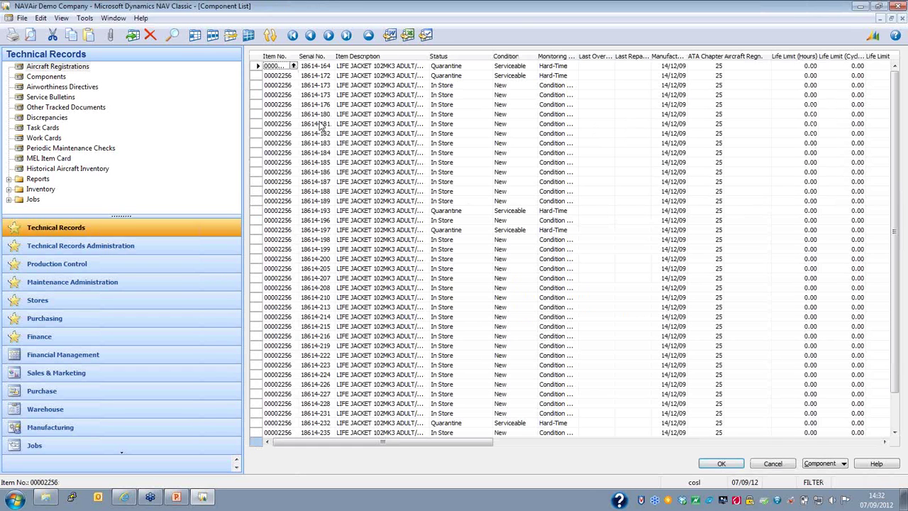
left_click(259, 85)
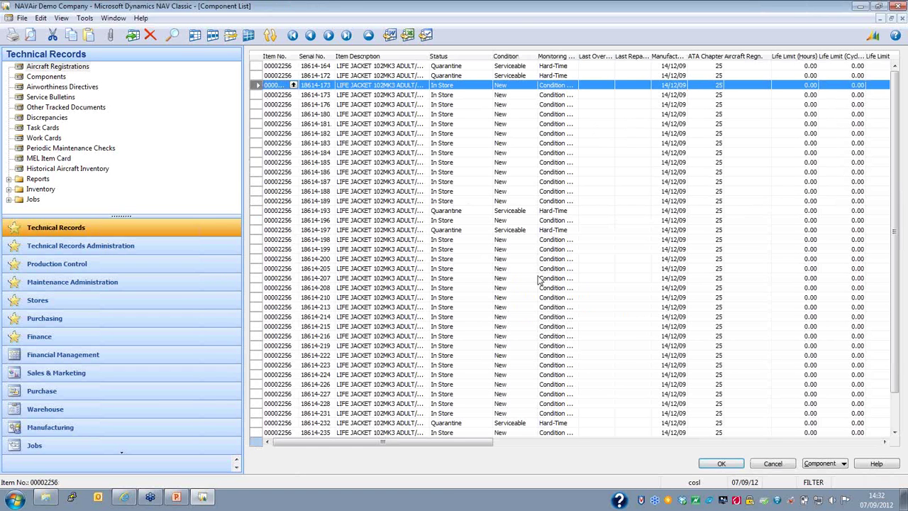
left_click(722, 463)
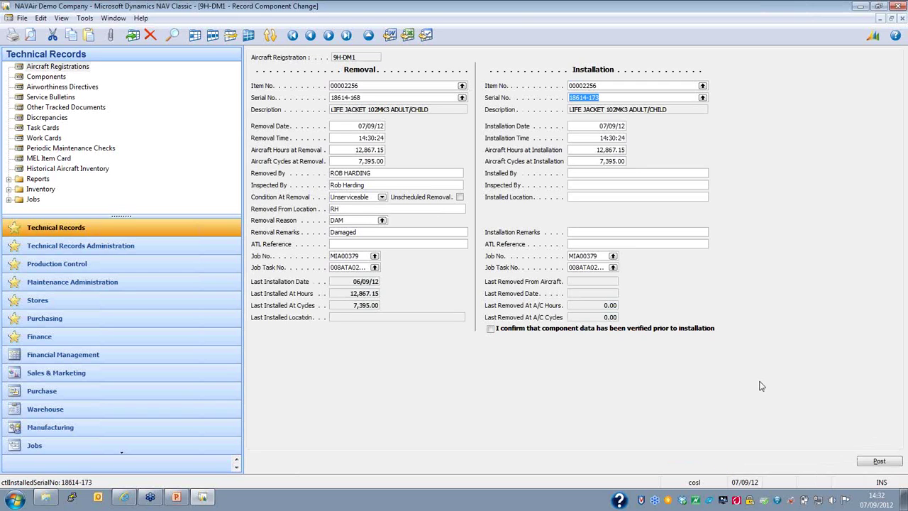
left_click(665, 172)
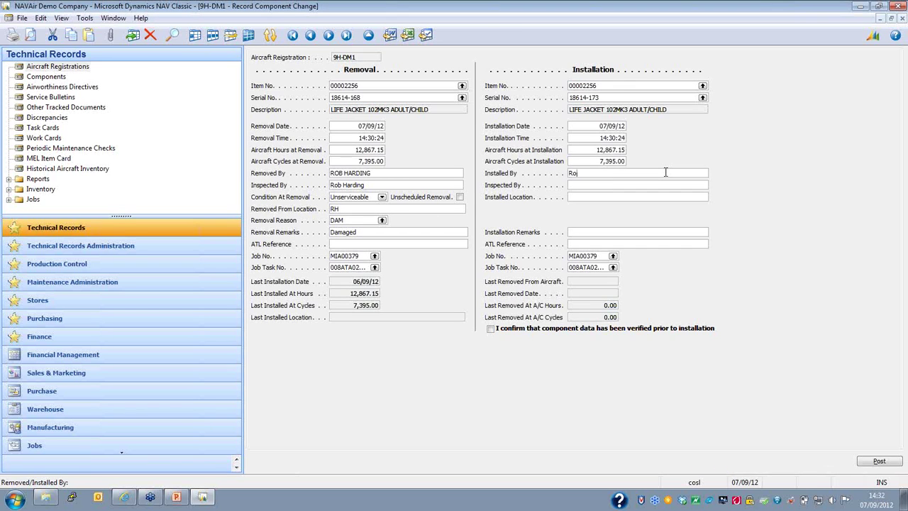
Step: Enter installer and inspector names, installed location RH, confirm data verified, and post
key("Tab")
key("Tab")
type("RH")
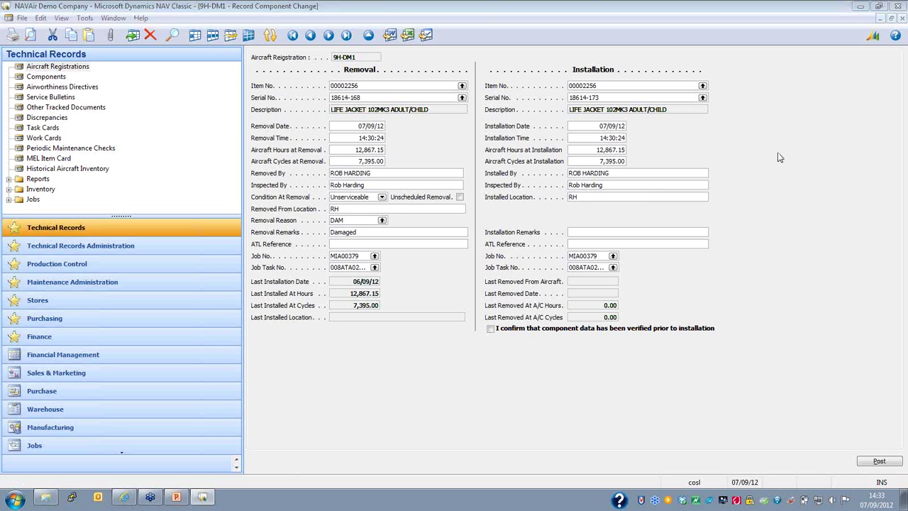
left_click(489, 329)
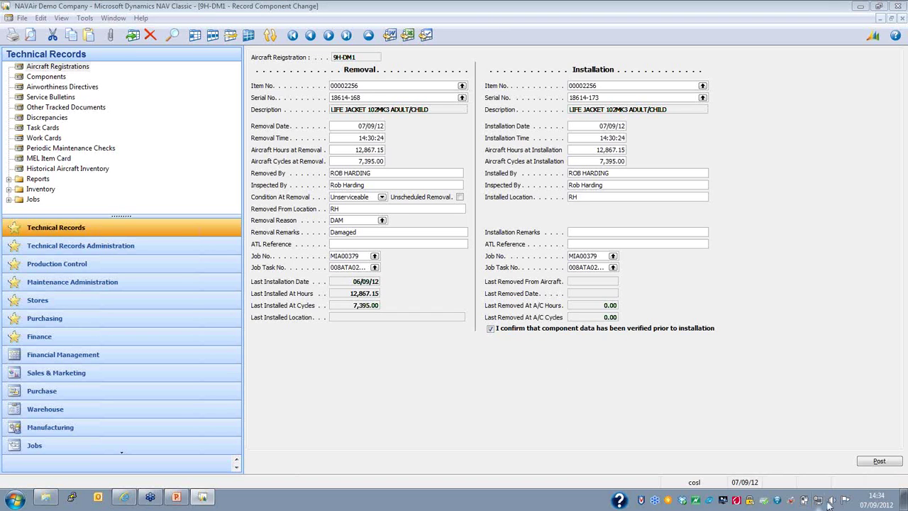
left_click(877, 463)
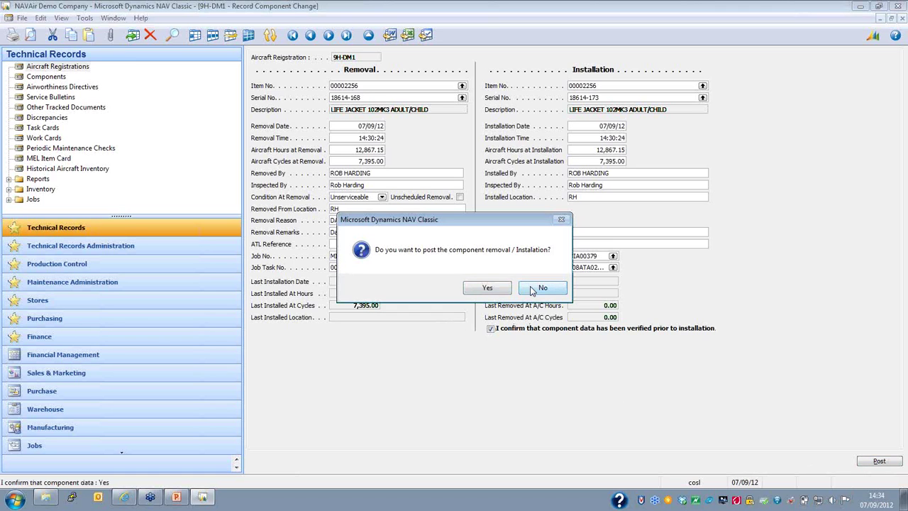
Step: Confirm posting the component change without printing, then open Book All Employees Off Work Card
left_click(508, 289)
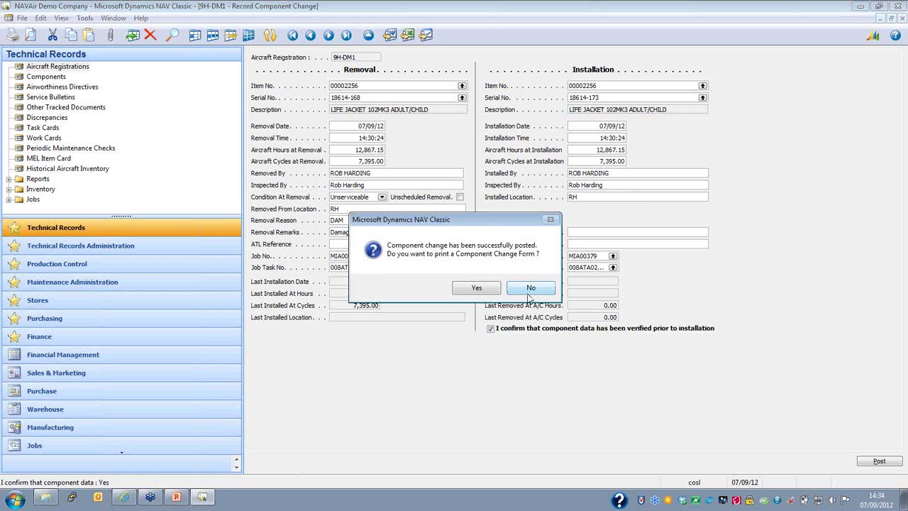
left_click(532, 289)
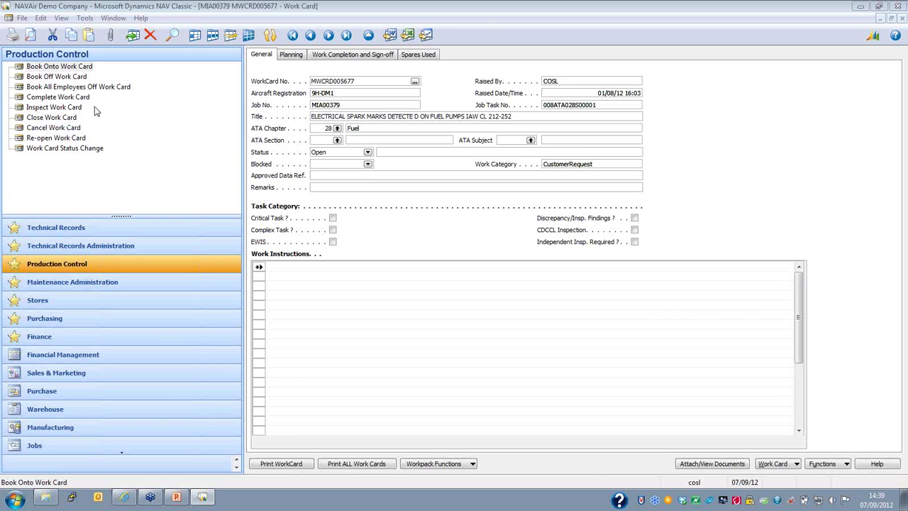
left_click(101, 88)
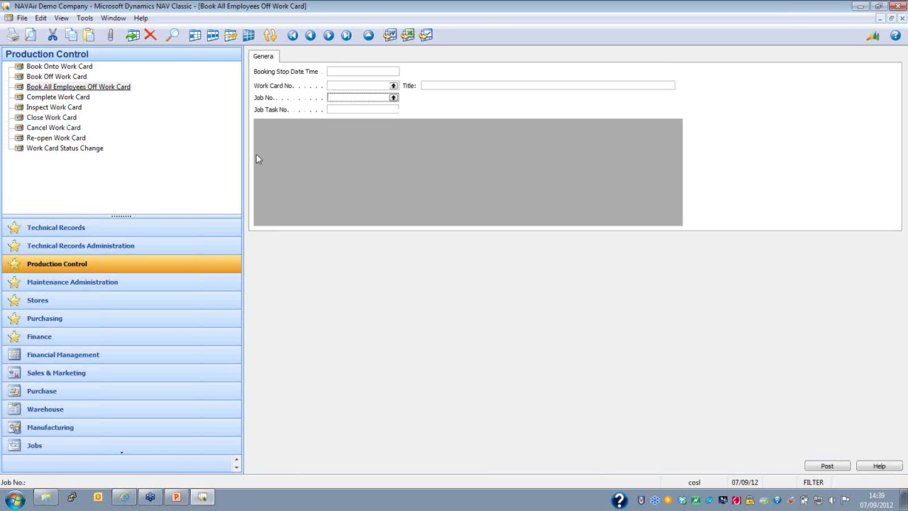
Step: Enter work card MWCRD005677 with today's booking stop date (t) and post it
left_click(362, 84)
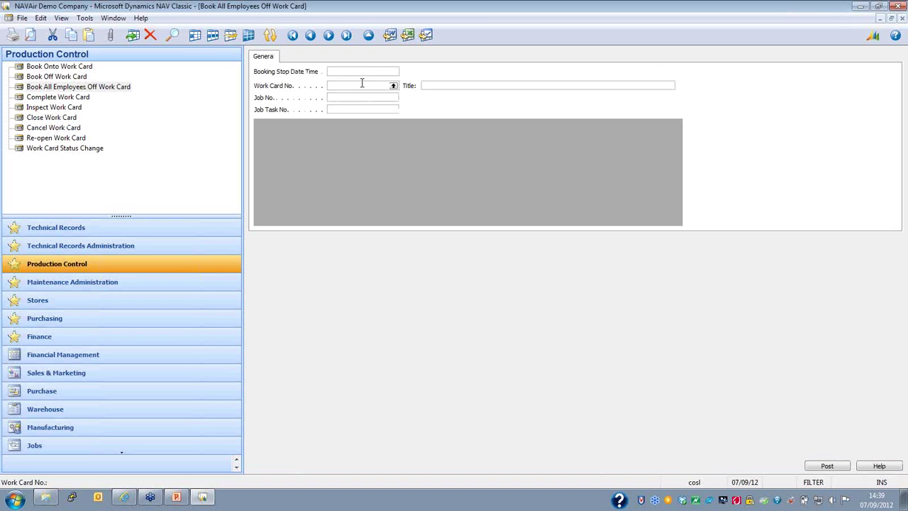
type("MWCRD00577")
key("Tab")
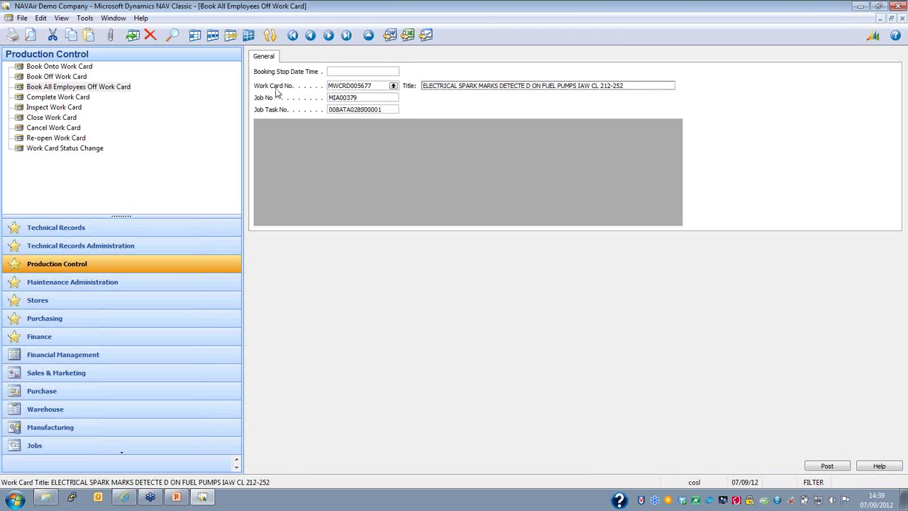
left_click(345, 71)
type("t")
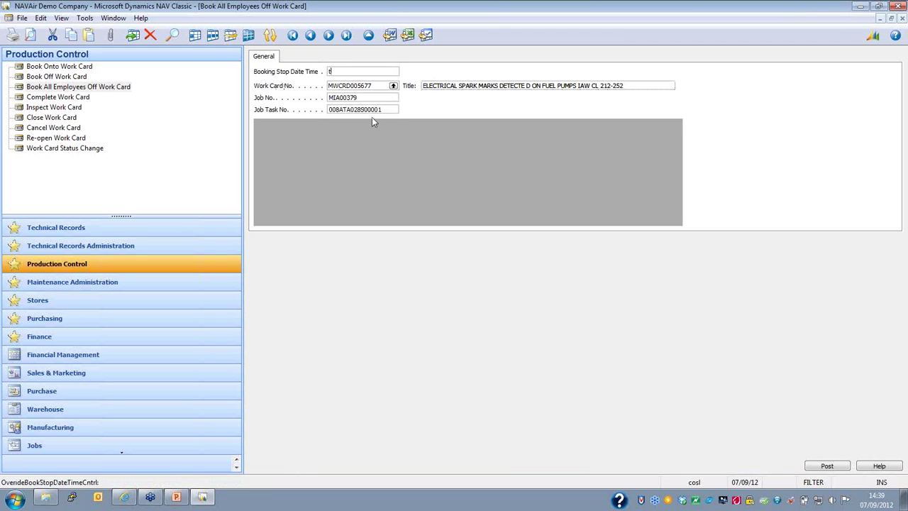
left_click(646, 86)
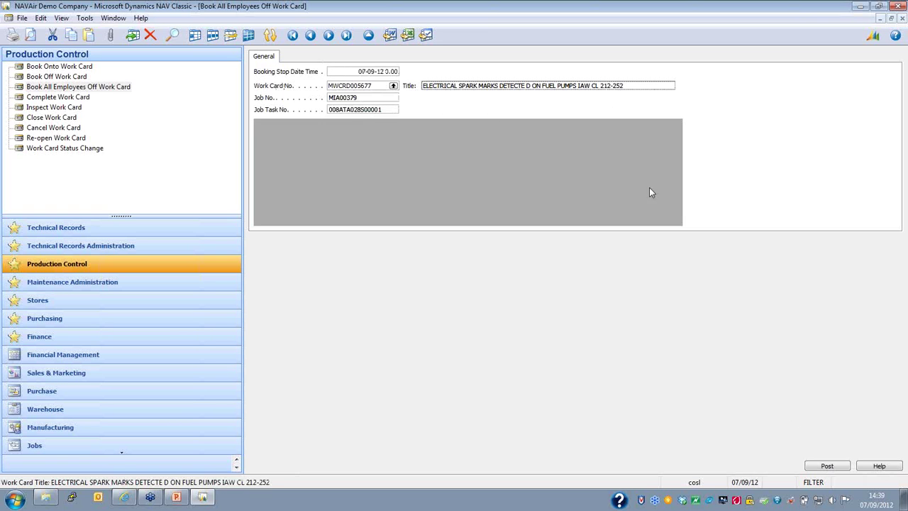
left_click(827, 466)
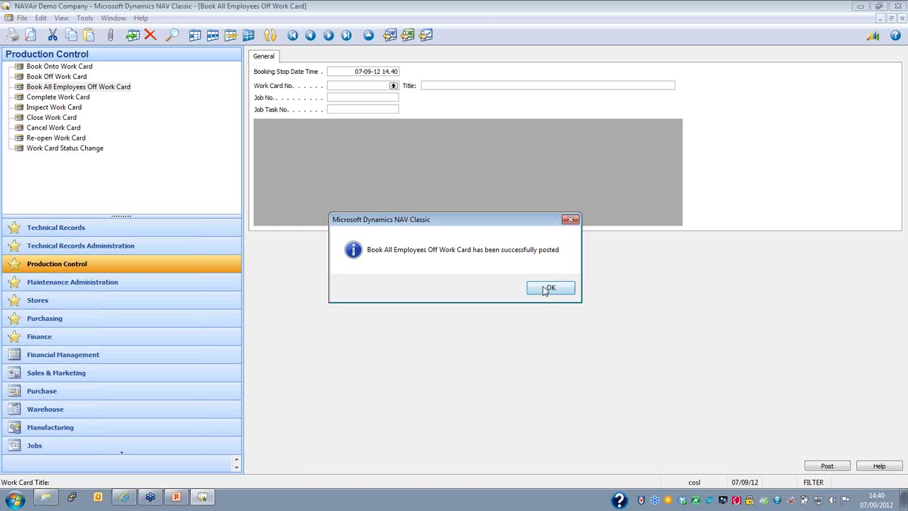
left_click(549, 288)
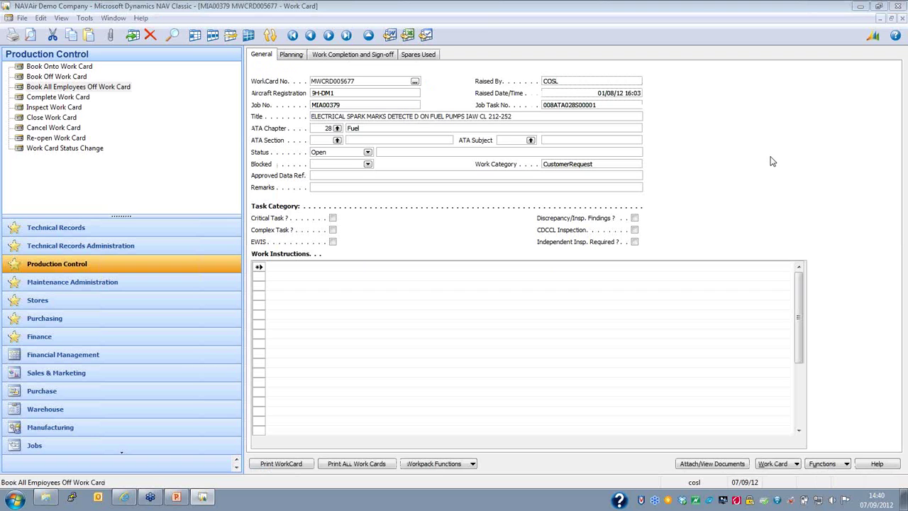
Step: Check the work card's Planning tab (0.15 booked manhours), then switch to Production Control
left_click(80, 234)
left_click(78, 231)
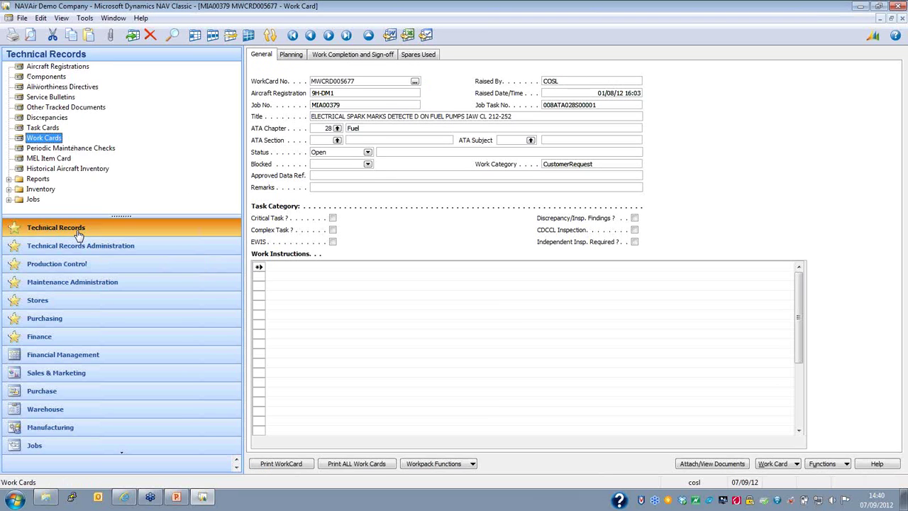
left_click(48, 140)
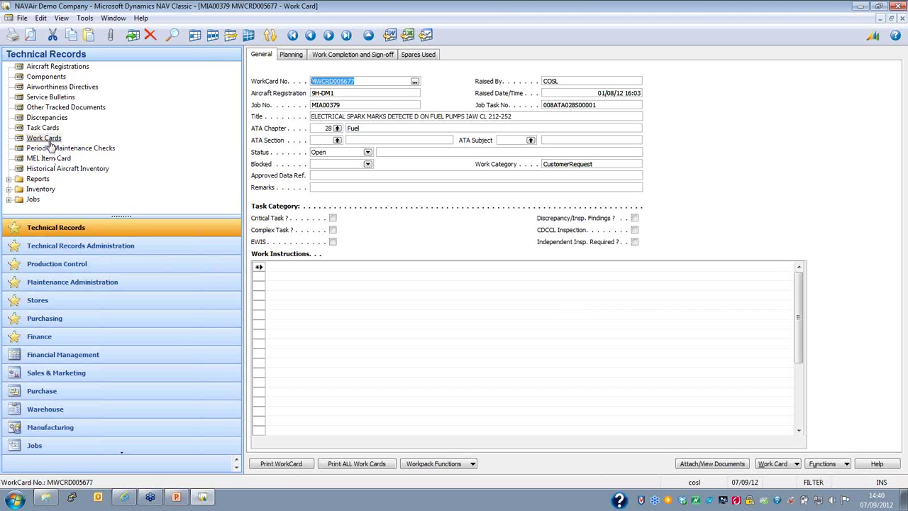
left_click(287, 56)
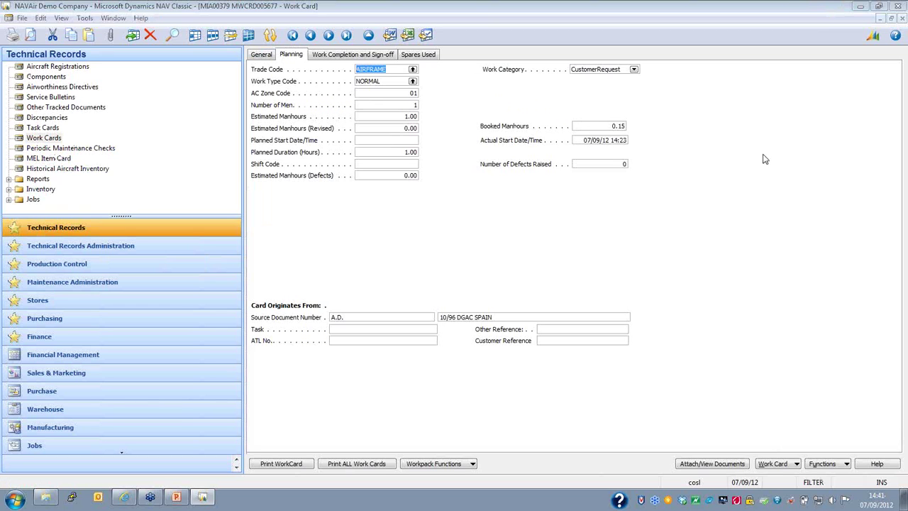
left_click(77, 262)
Step: Open Complete Work Card, choose an employee and begin the work card line
left_click(62, 98)
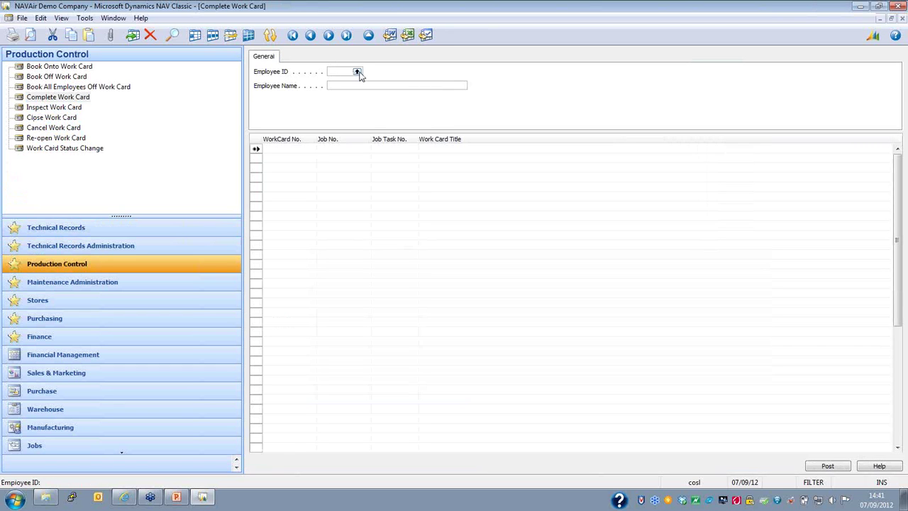
left_click(357, 72)
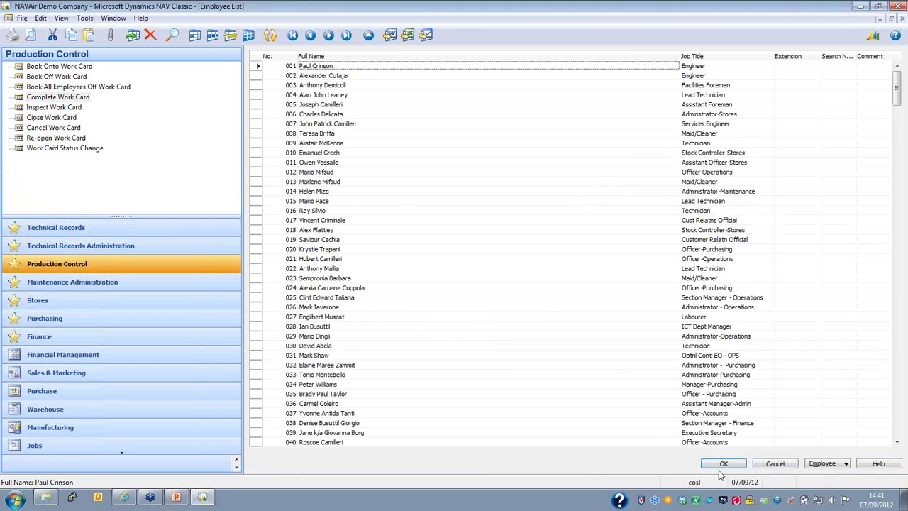
left_click(723, 466)
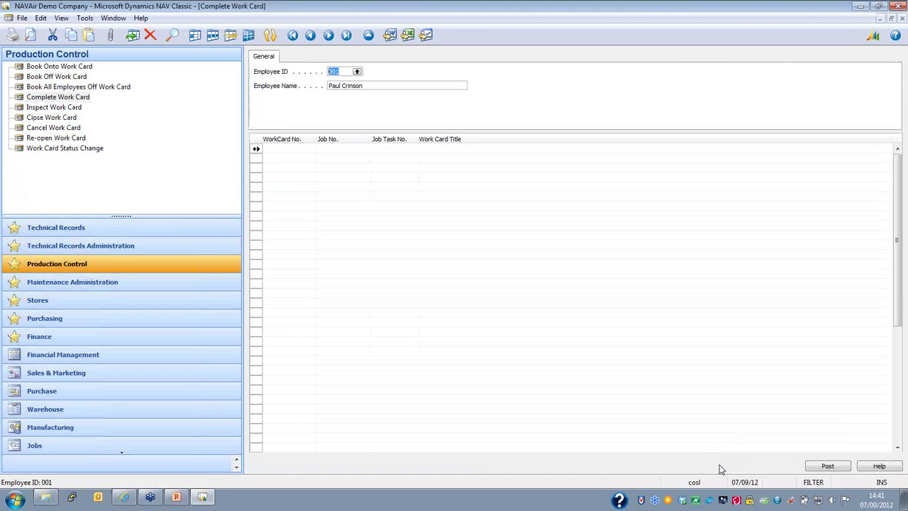
left_click(284, 149)
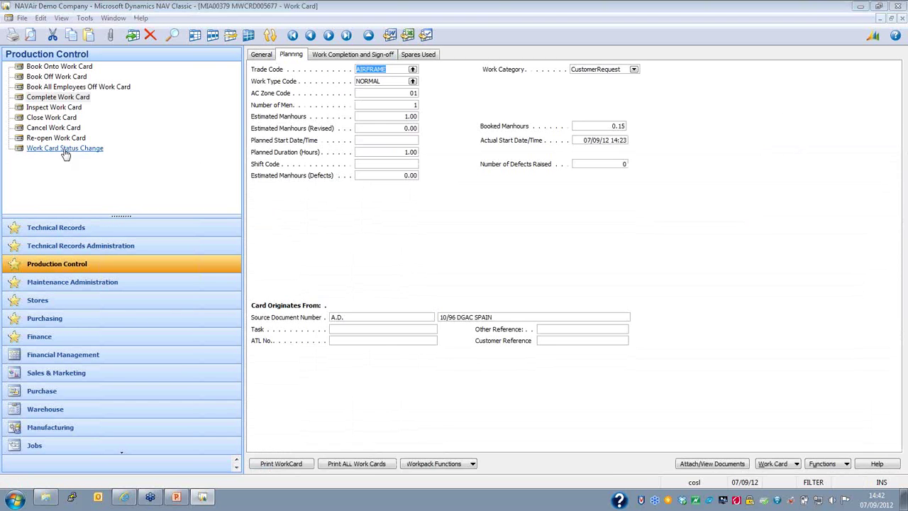
Step: Reopen Complete Work Card, pick the first employee and paste in the fuel pump work card number
left_click(74, 97)
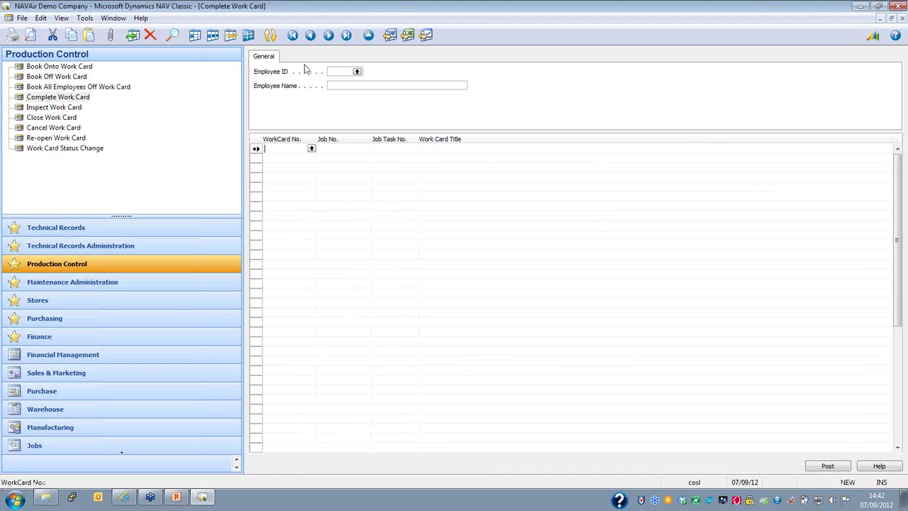
left_click(357, 72)
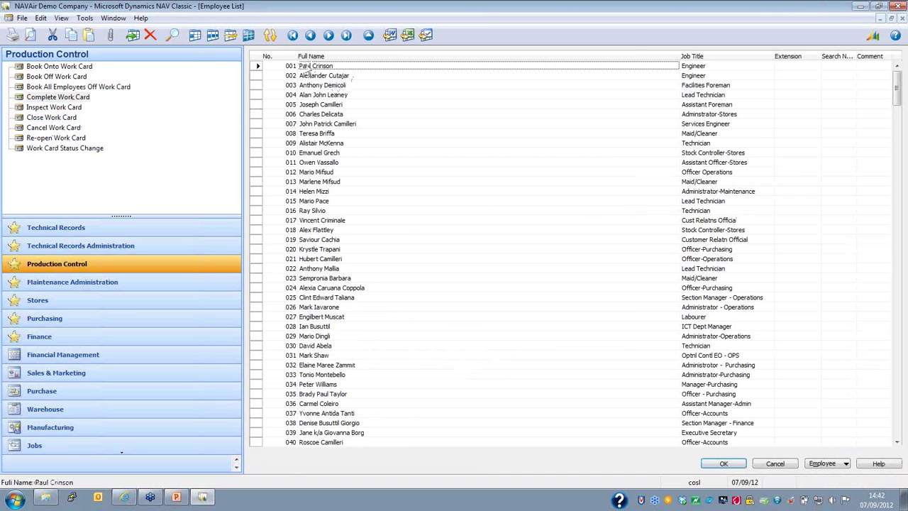
left_click(260, 66)
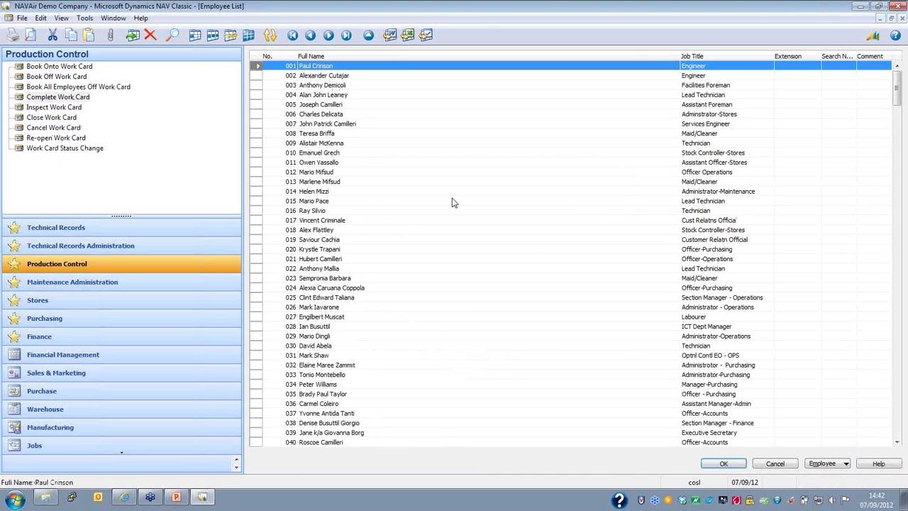
left_click(718, 464)
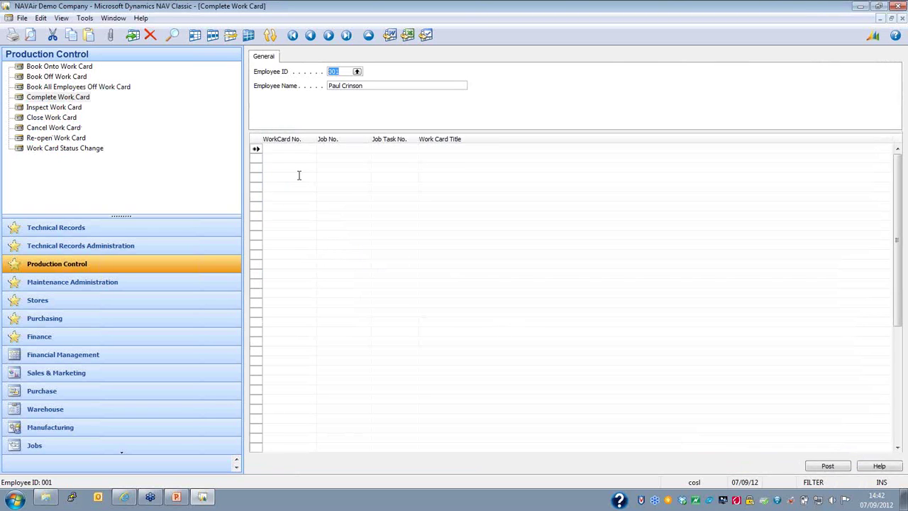
left_click(294, 150)
type("MWCRD005677")
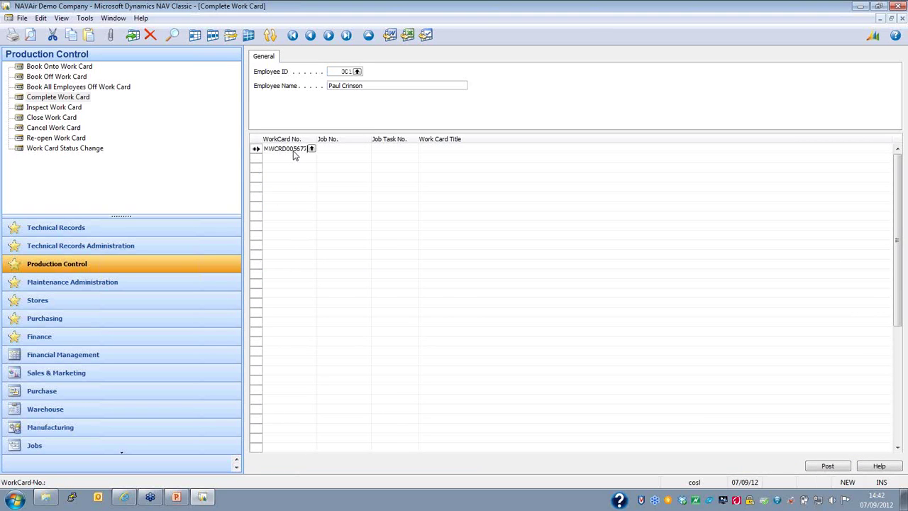
left_click(851, 64)
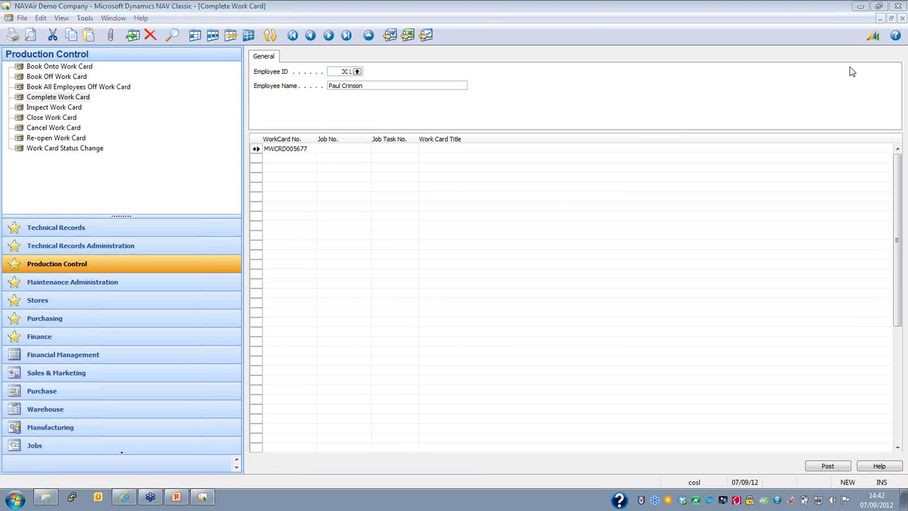
Step: Post the completion with an empty completion text and dismiss the success message
left_click(837, 469)
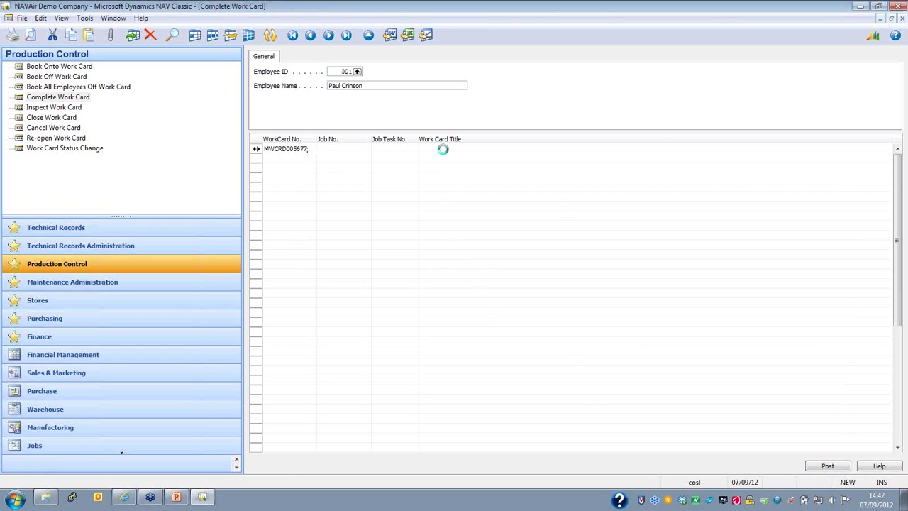
left_click(786, 461)
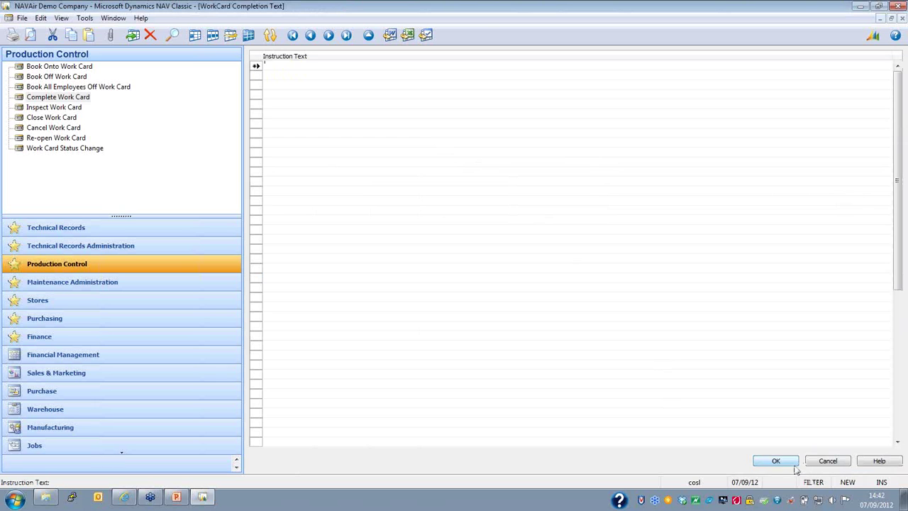
left_click(827, 466)
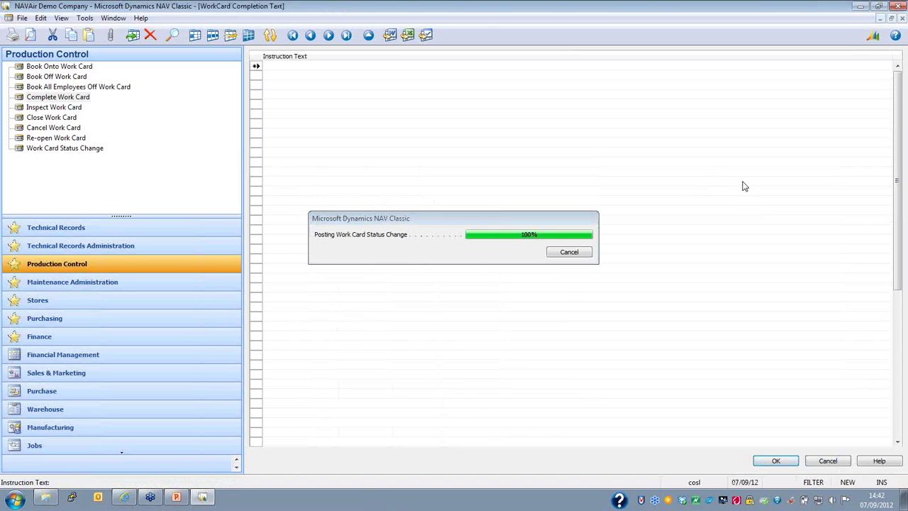
key("Escape")
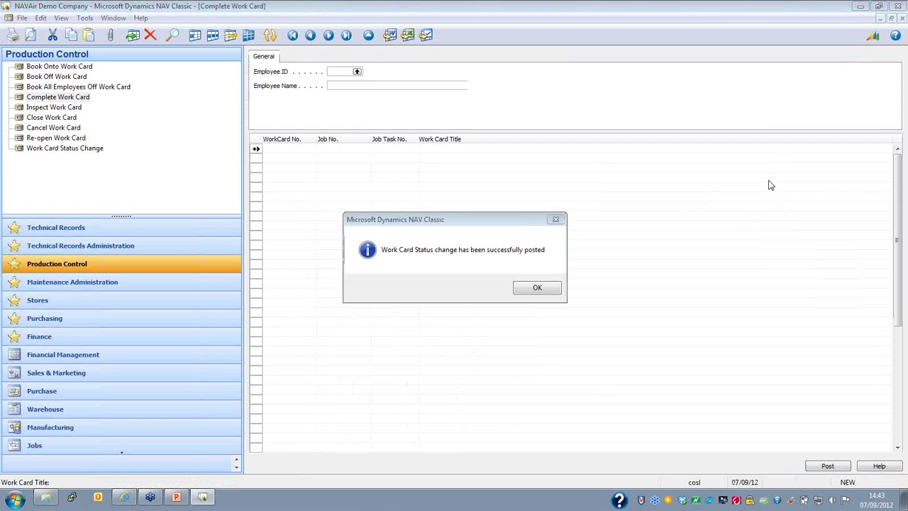
left_click(541, 291)
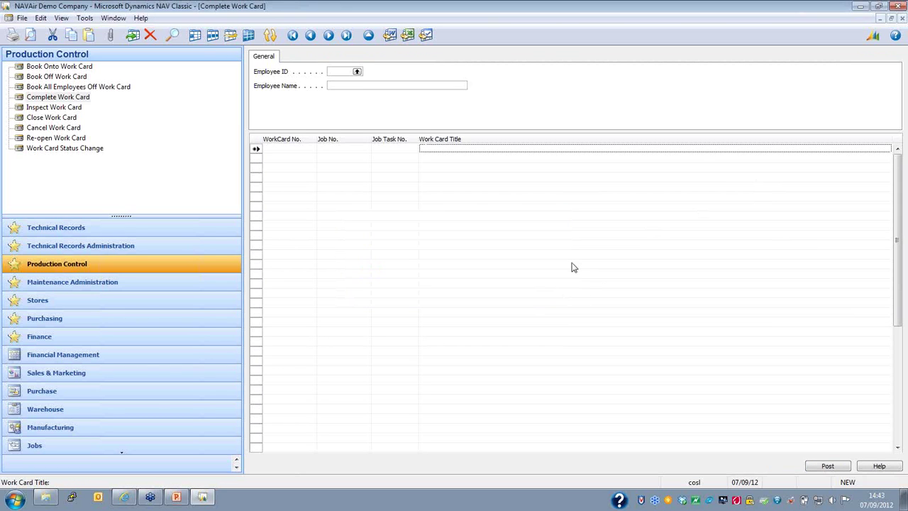
Step: Switch to the Inspect Work Card form
key("Escape")
key("Down")
key("Return")
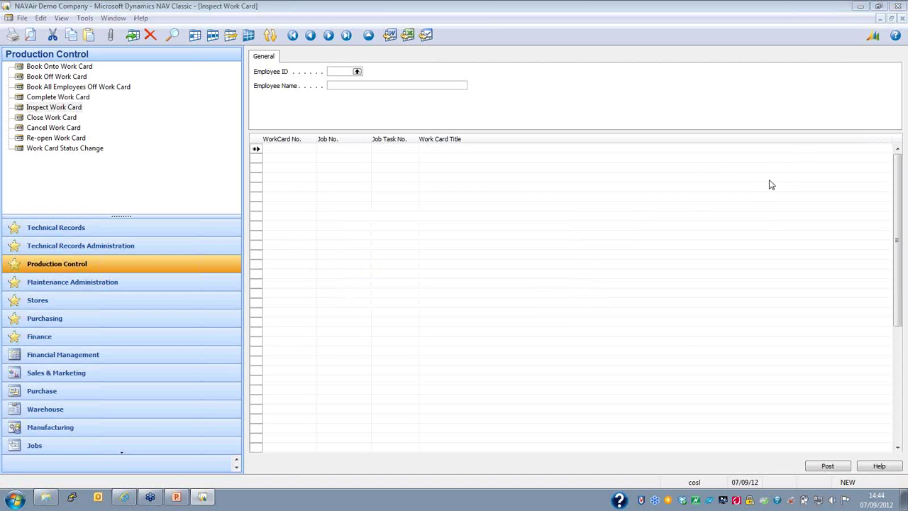
Step: Select the first employee and enter work card MWCRD05677 on Inspect Work Card
left_click(356, 72)
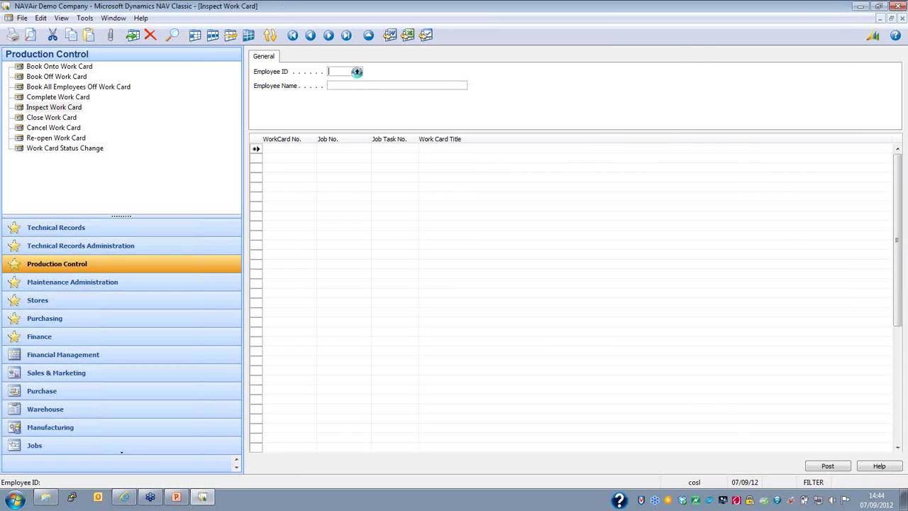
left_click(356, 71)
double_click(306, 68)
left_click(287, 149)
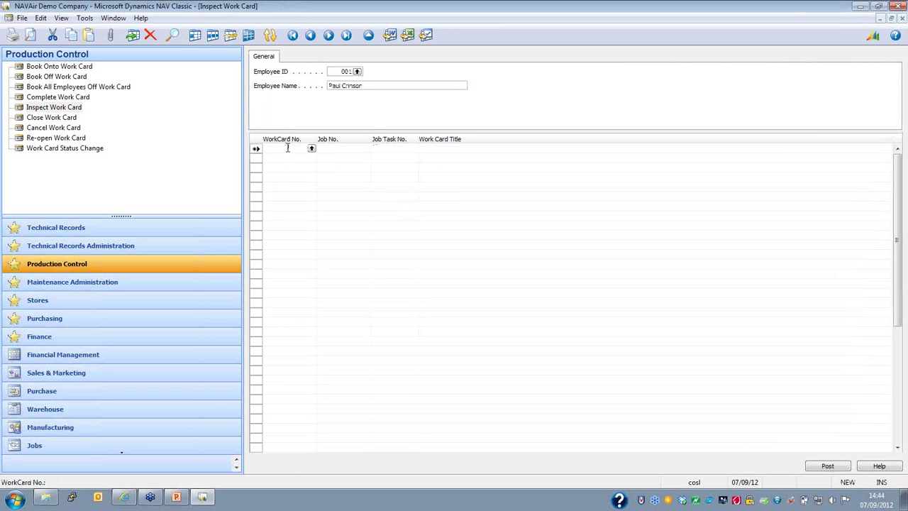
type("MWCRD05677")
key("Return")
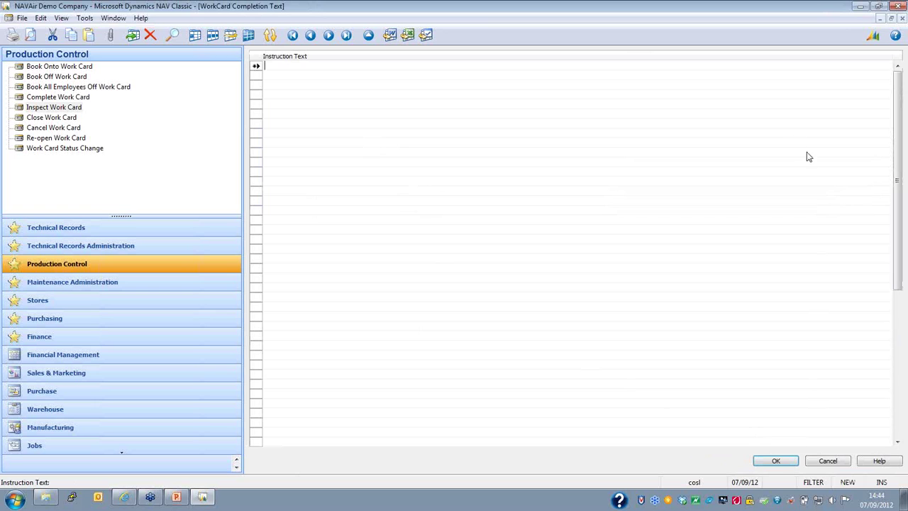
Step: Post the inspection with an empty completion text and dismiss the success message
left_click(786, 462)
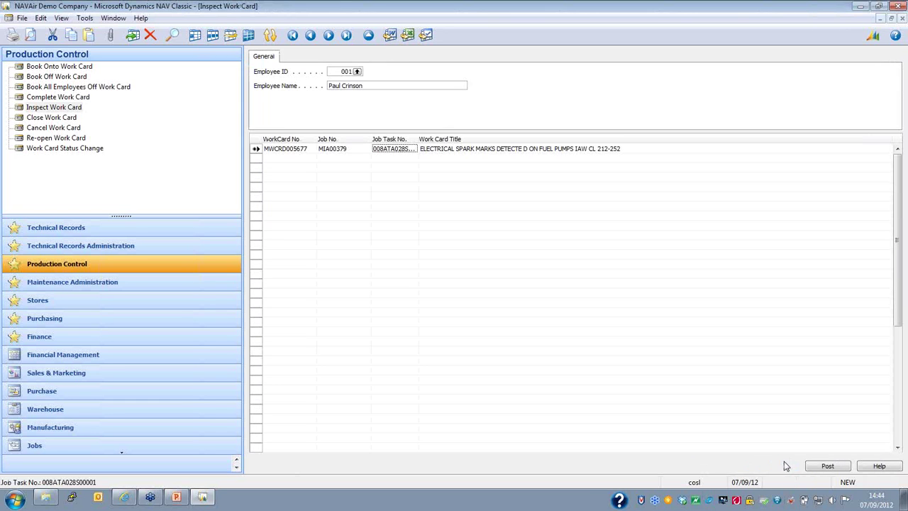
left_click(819, 467)
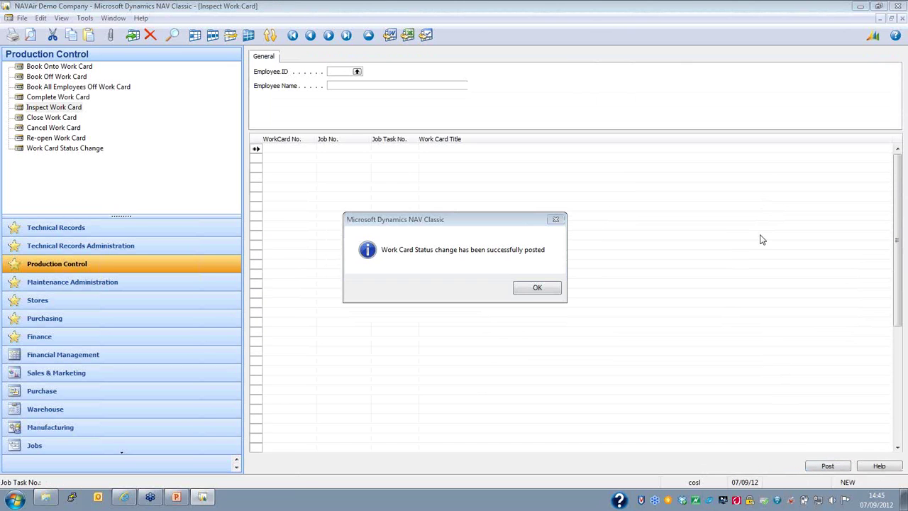
left_click(548, 291)
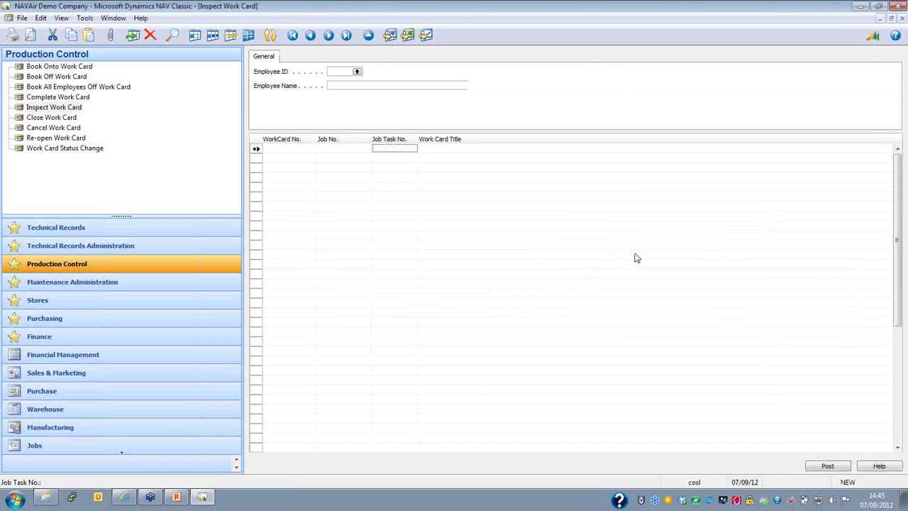
Step: Switch to the Close Work Card form
key("Escape")
key("Down")
key("Return")
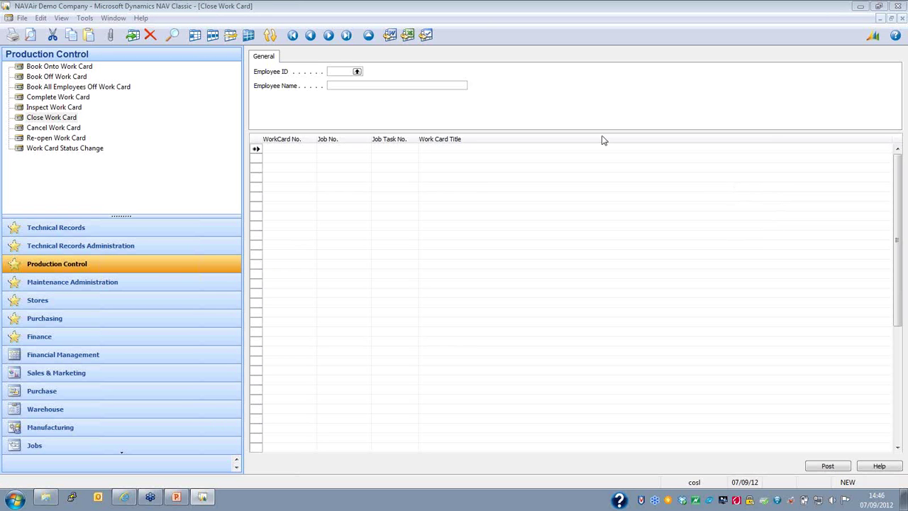
Step: Close work card MWCRD005677 for employee 001 and post the closing
left_click(357, 72)
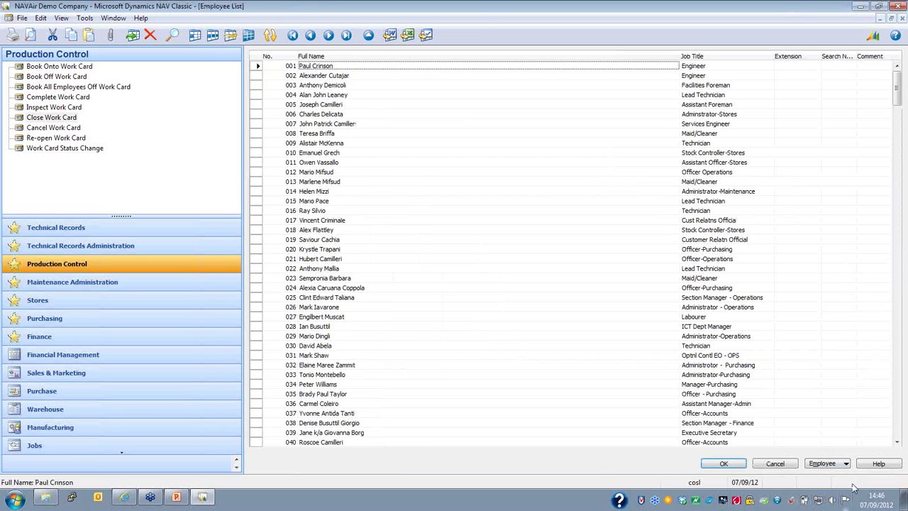
left_click(724, 463)
left_click(282, 149)
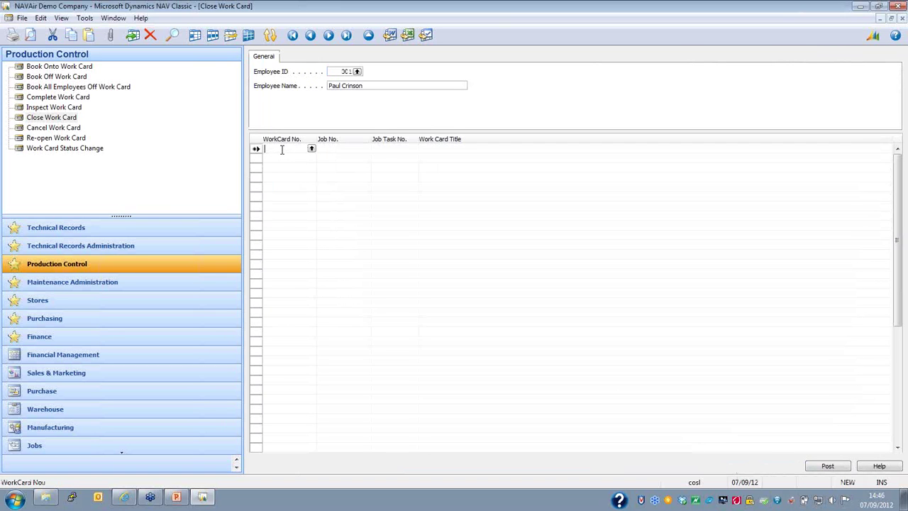
type("MWCRD005677")
key("Return")
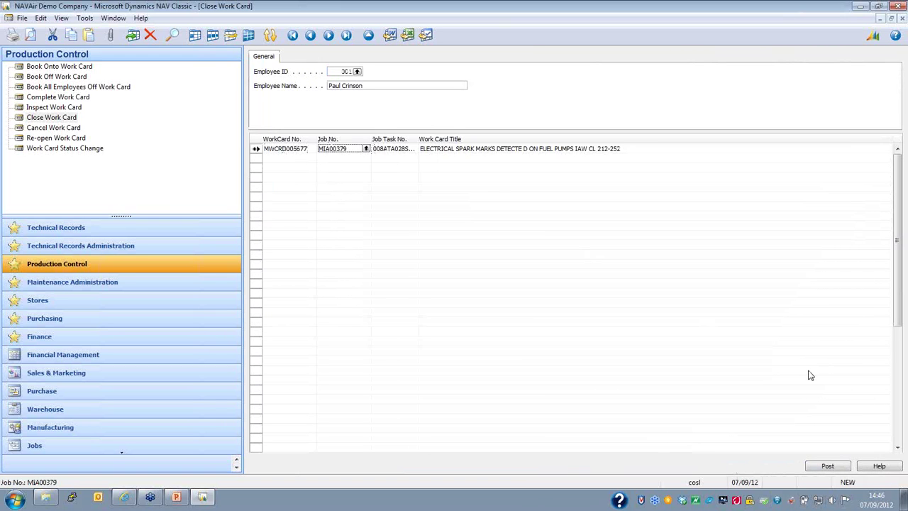
left_click(837, 468)
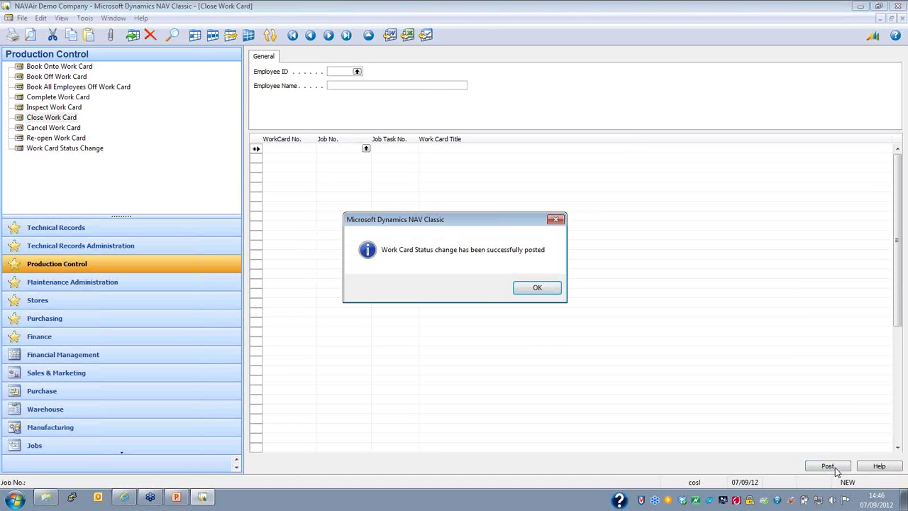
left_click(529, 290)
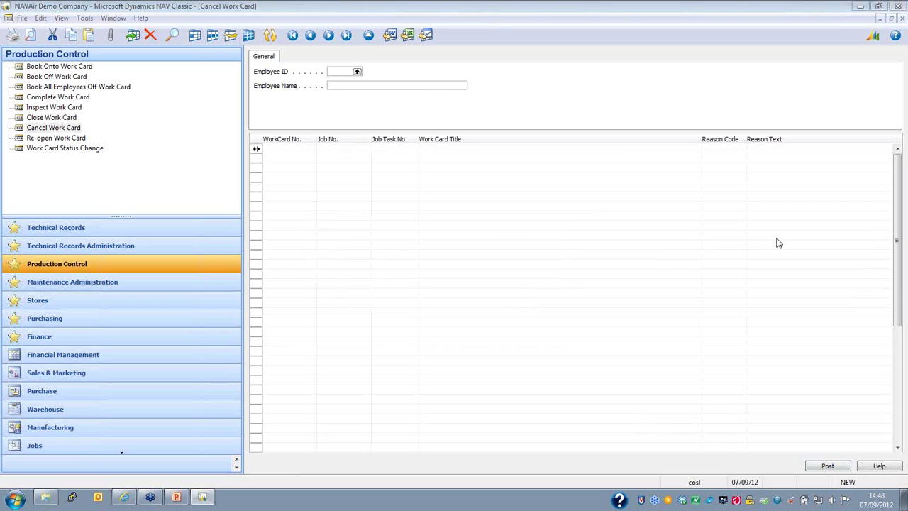
Step: Enter employee 001 and work card MWCRD005678 on Cancel Work Card; posting warns the reason code is missing
left_click(358, 72)
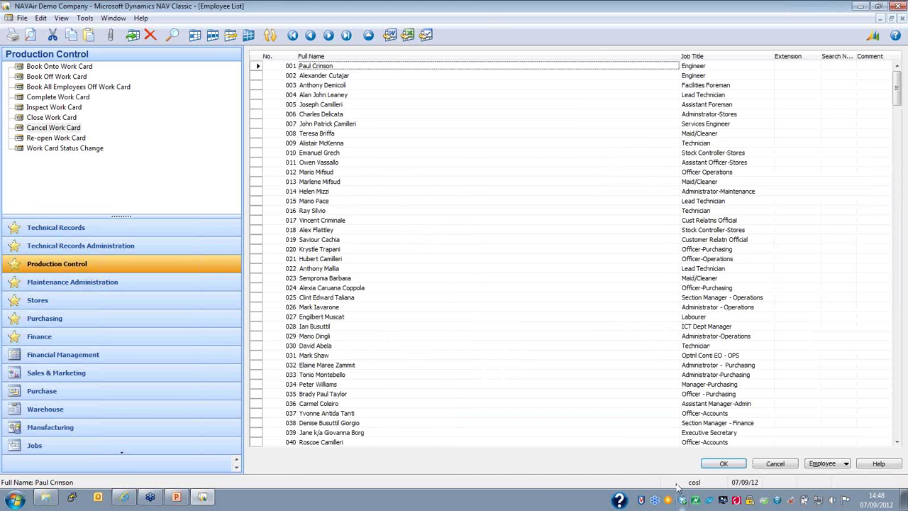
left_click(725, 464)
left_click(287, 150)
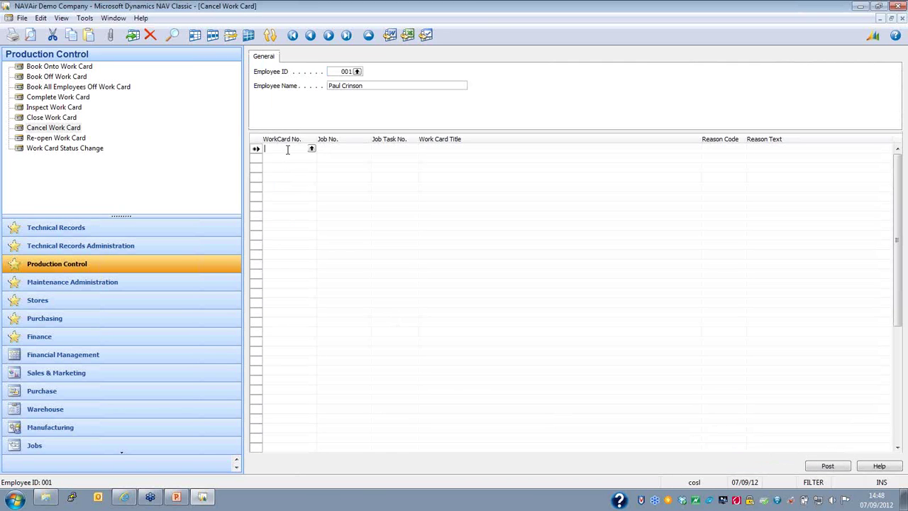
type("MWCRD005678")
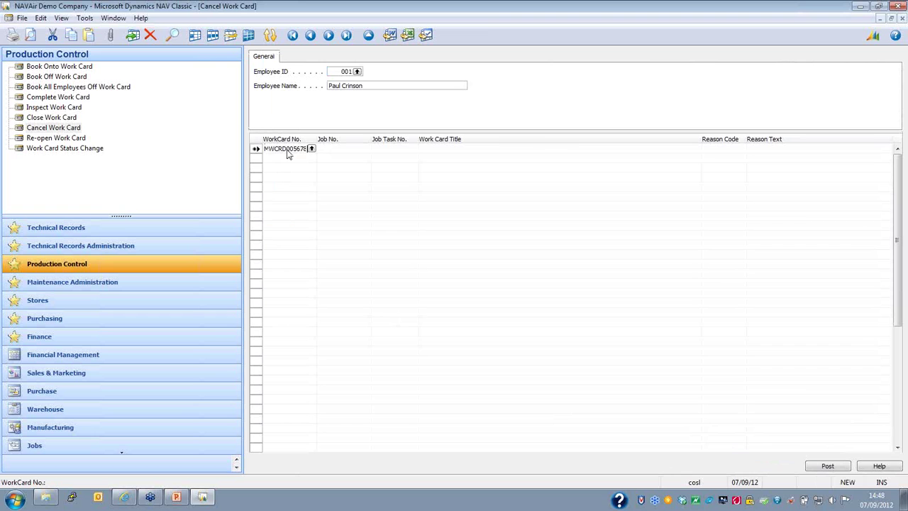
key("Tab")
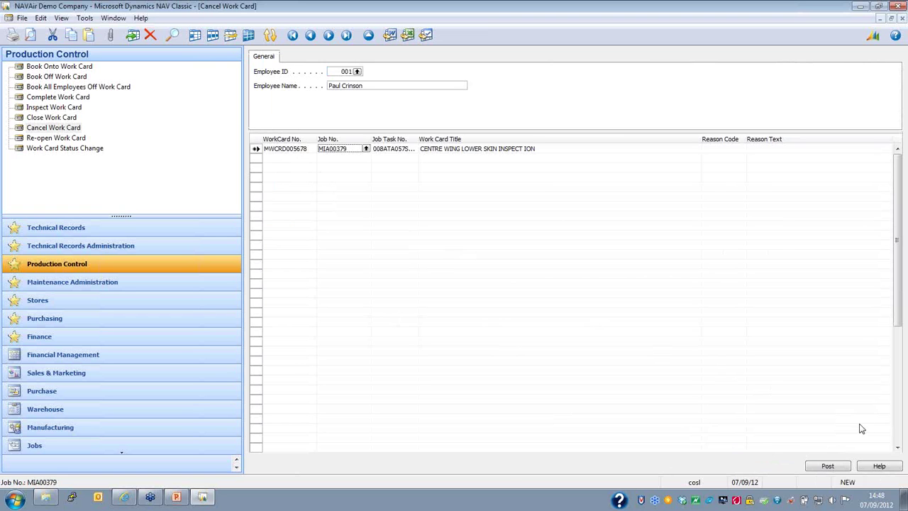
left_click(828, 466)
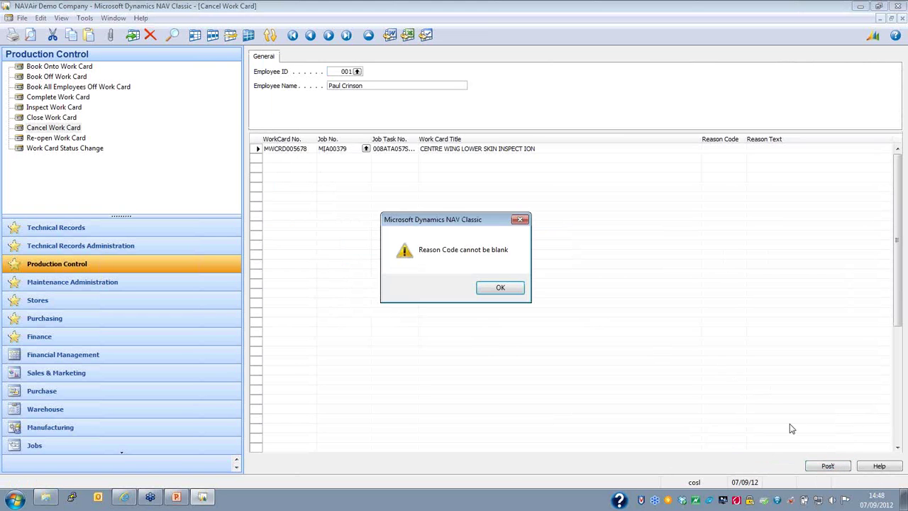
left_click(501, 288)
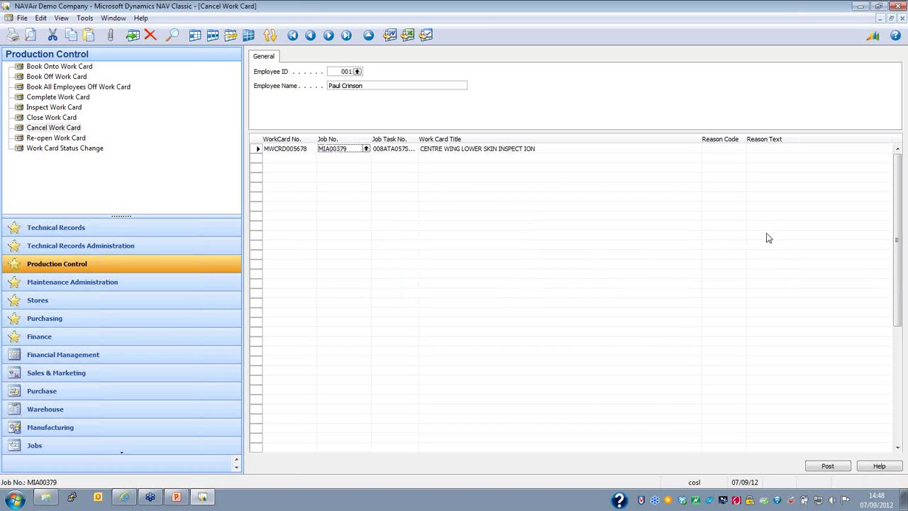
Step: Set reason code REWORK and post the cancellation of MWCRD005678
left_click(723, 152)
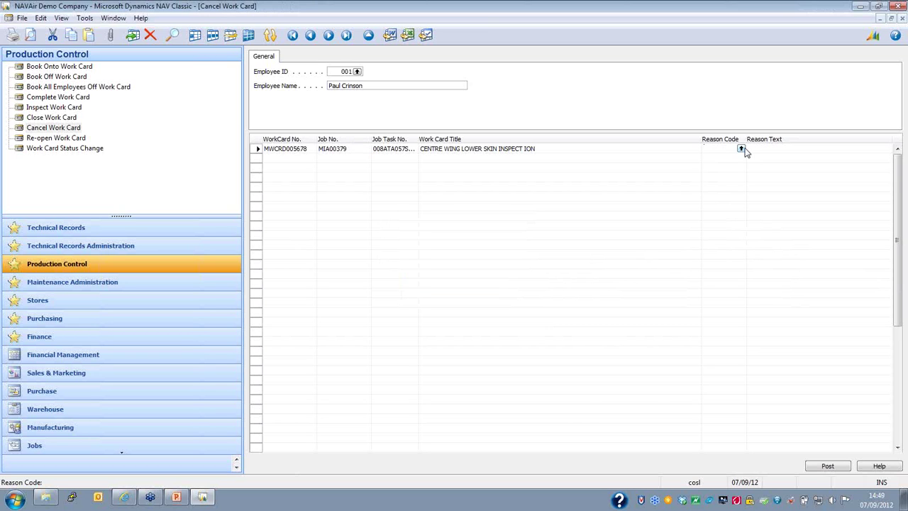
left_click(744, 150)
left_click(257, 66)
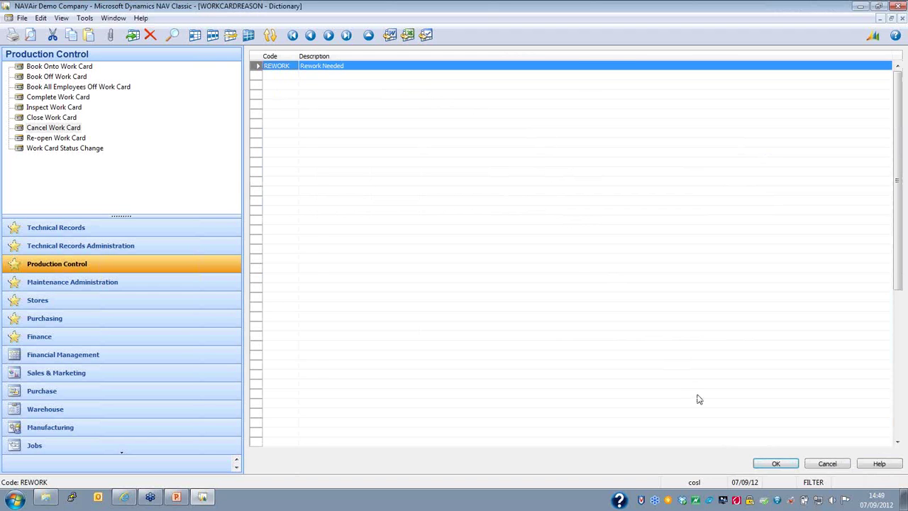
key("Return")
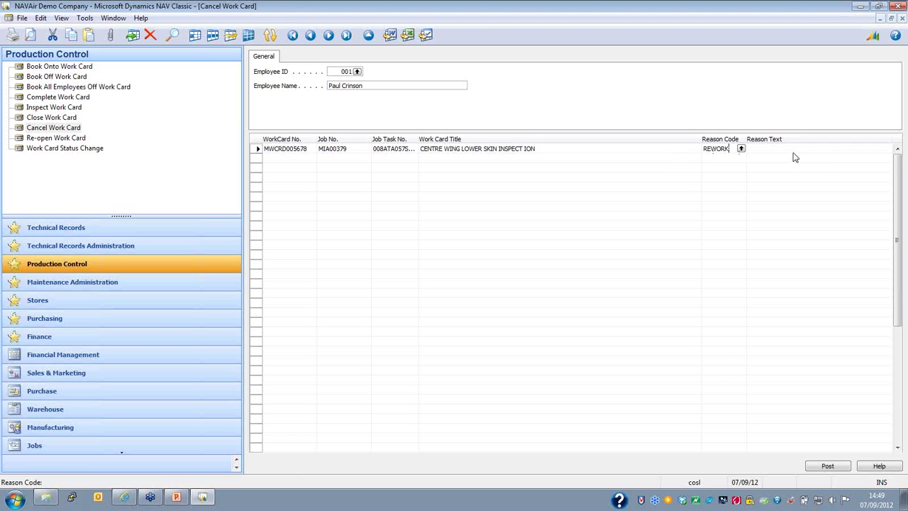
key("Return")
key("F11")
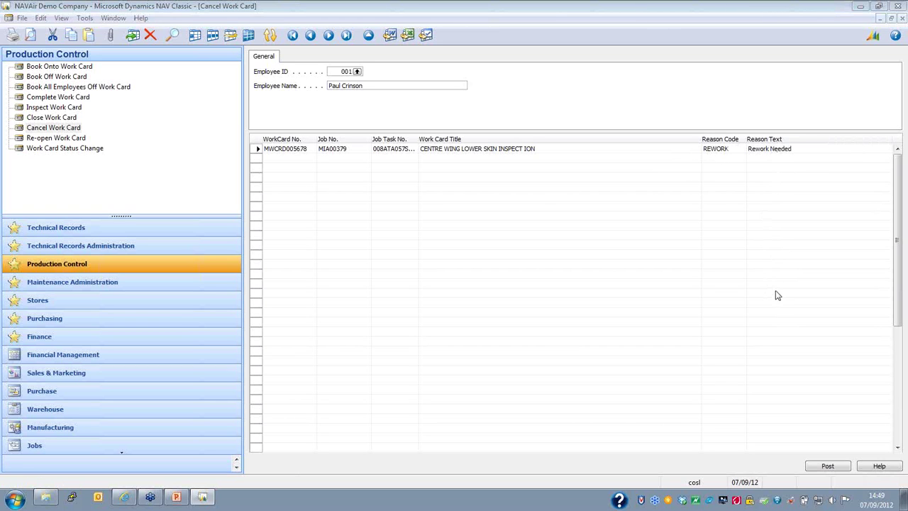
left_click(829, 466)
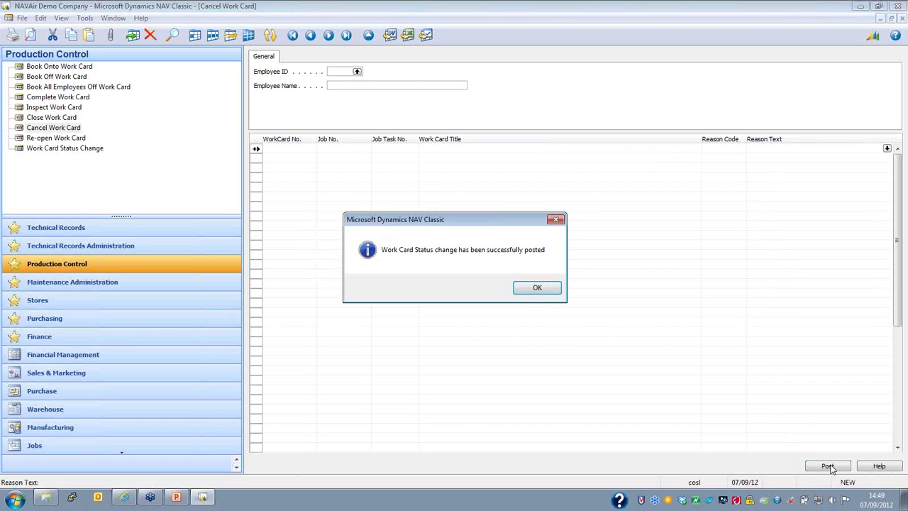
left_click(537, 289)
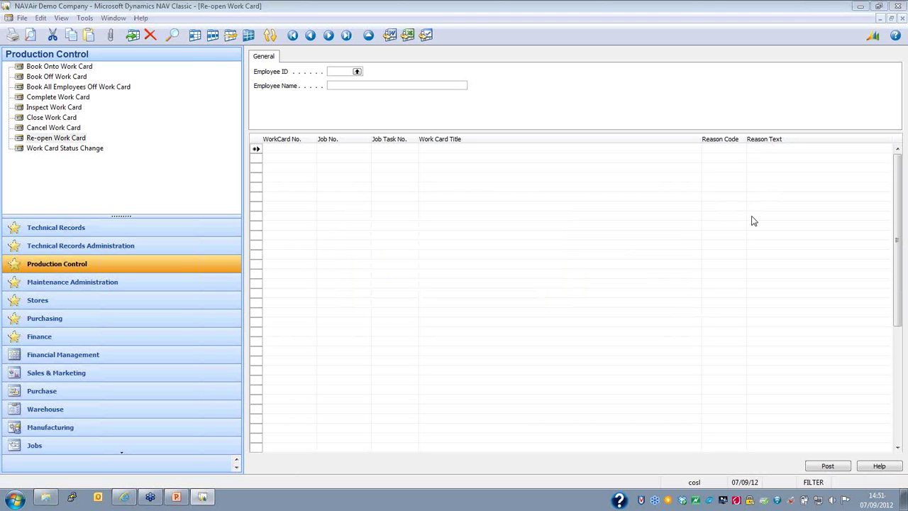
Step: Enter employee 001 and work card MWCRD005678 on the Re-open Work Card form
left_click(83, 142)
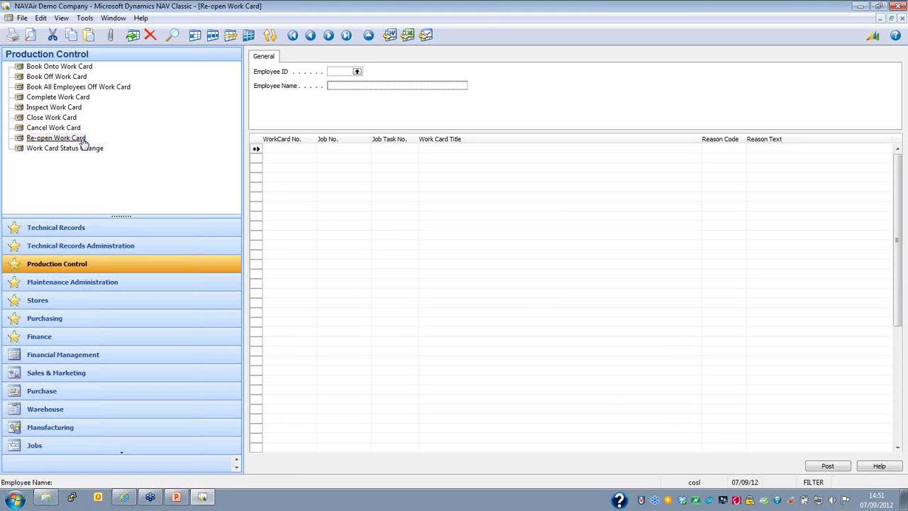
left_click(357, 73)
double_click(327, 69)
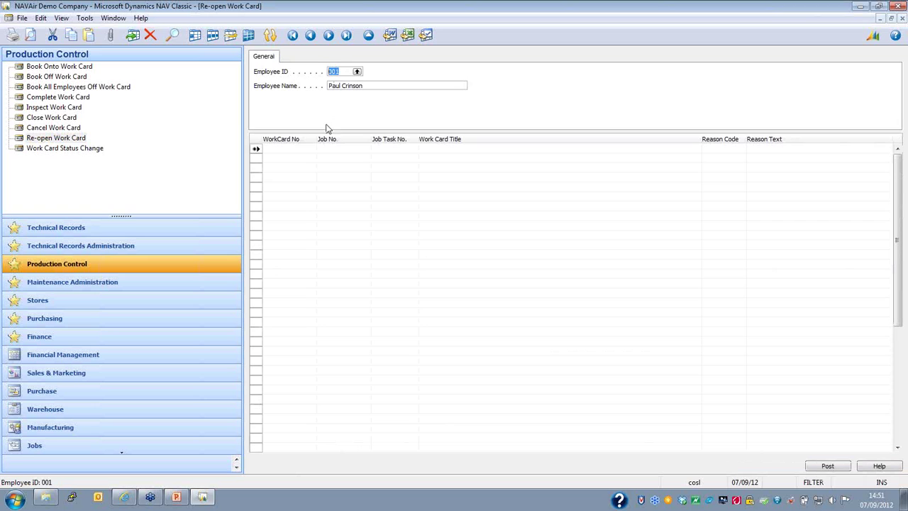
left_click(288, 146)
type("MWCRD005678")
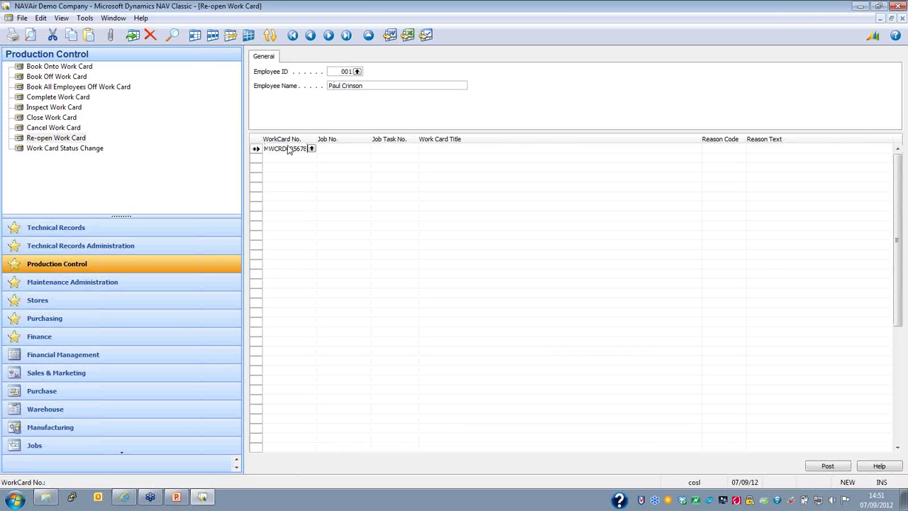
key("Return")
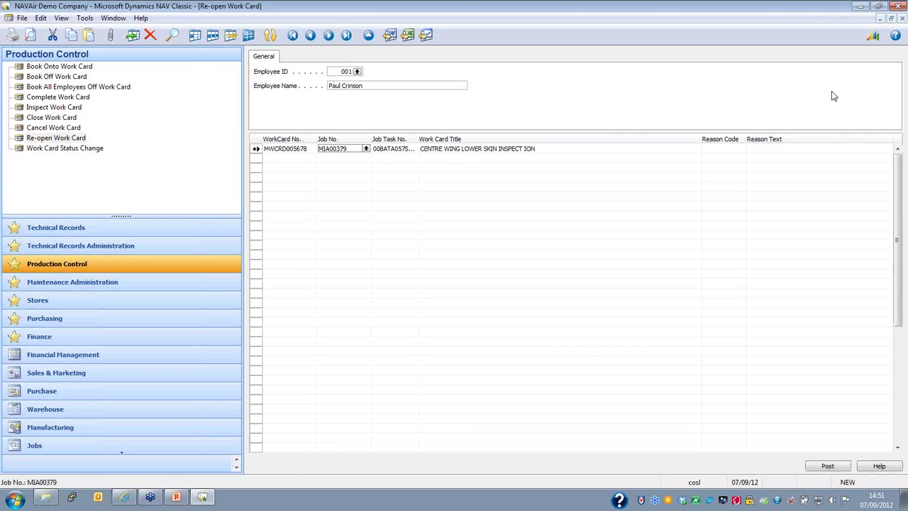
Step: Choose reason REWORK (Rework Needed) and post the re-opening
left_click(740, 150)
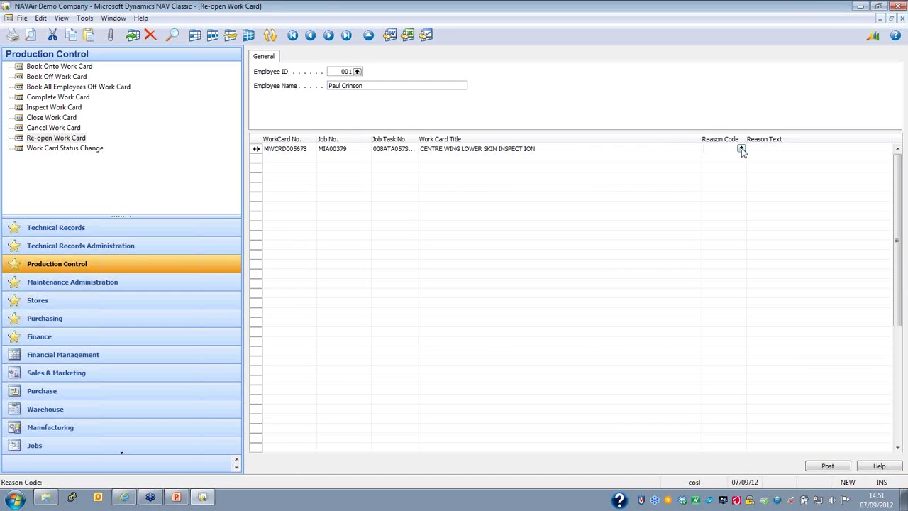
left_click(742, 150)
key("Return")
left_click(808, 148)
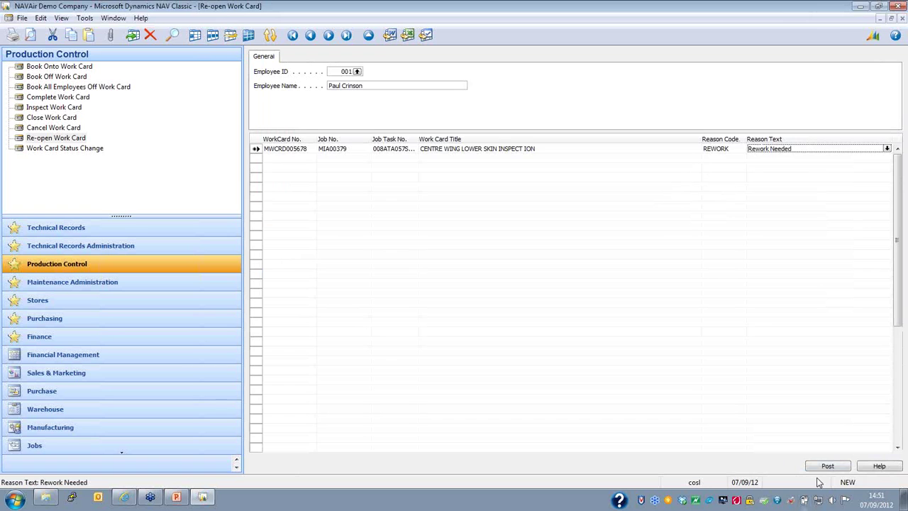
left_click(827, 466)
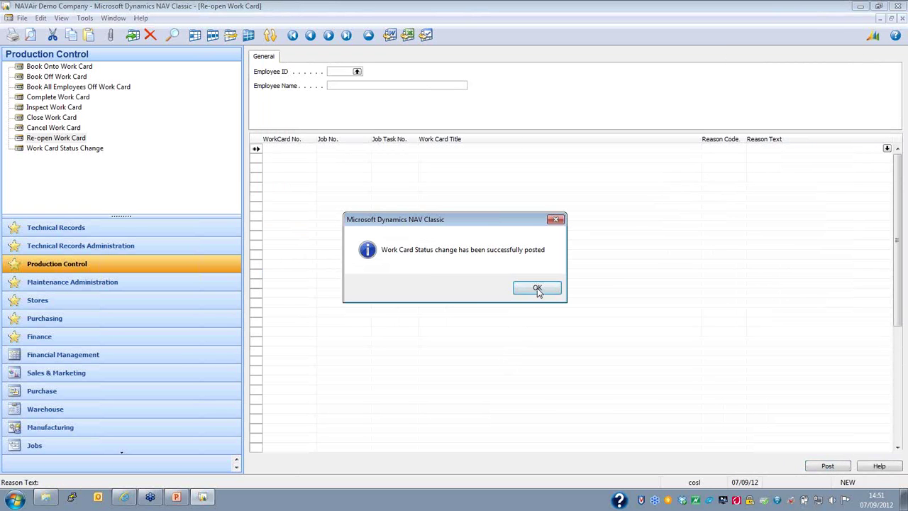
left_click(538, 290)
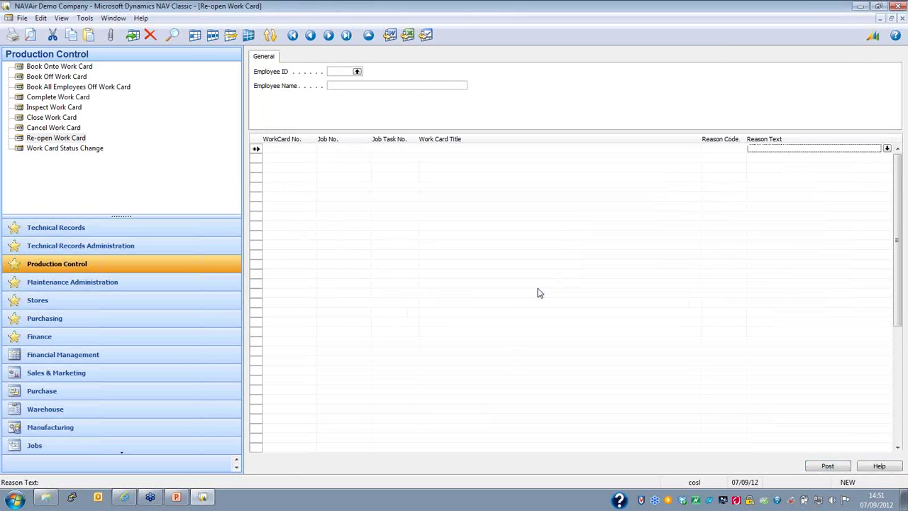